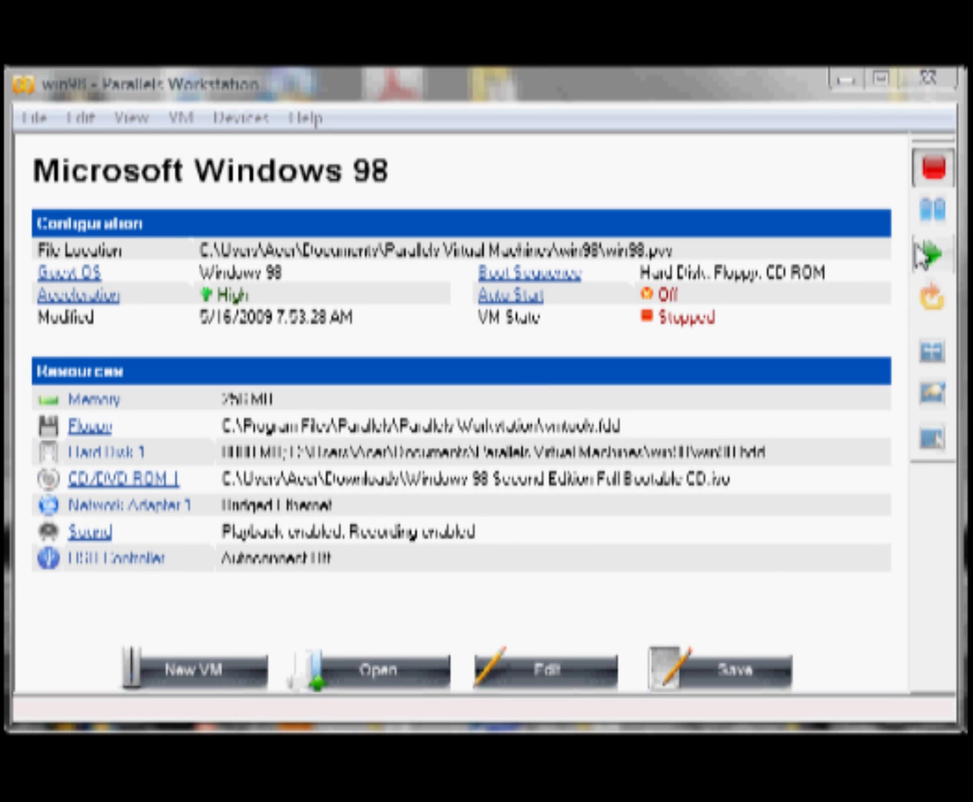
Launch the Windows 98 virtual machine from its summary page's green Start button.
left_click(931, 254)
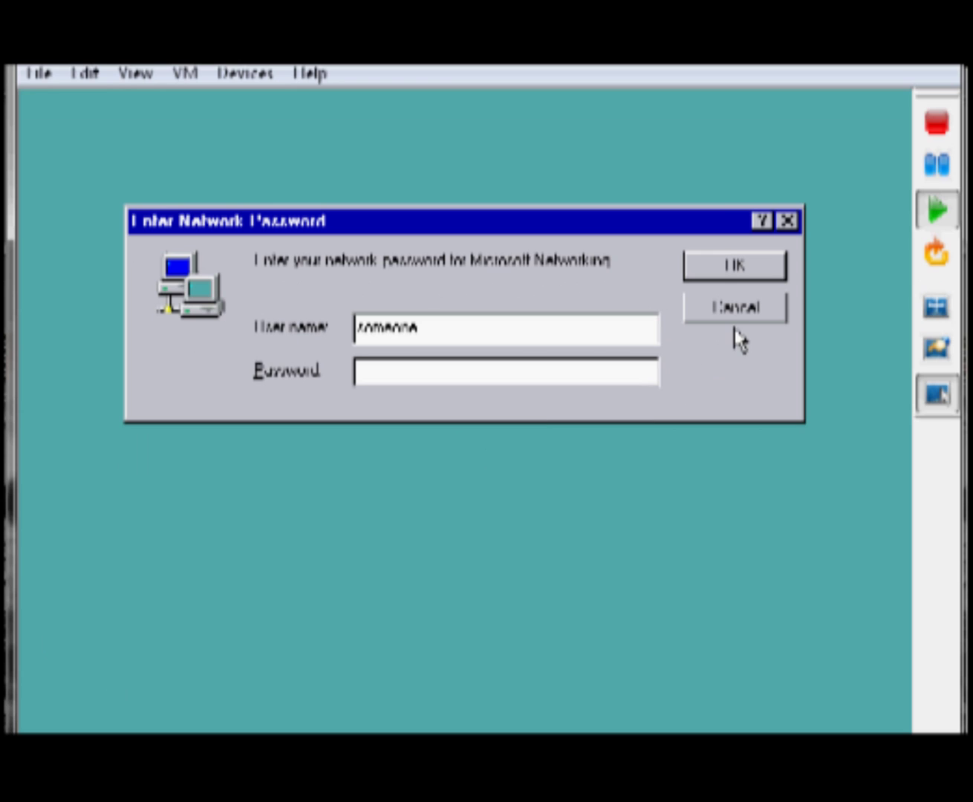
Accept the network logon, turn off the Welcome screen at startup, and close it.
left_click(736, 269)
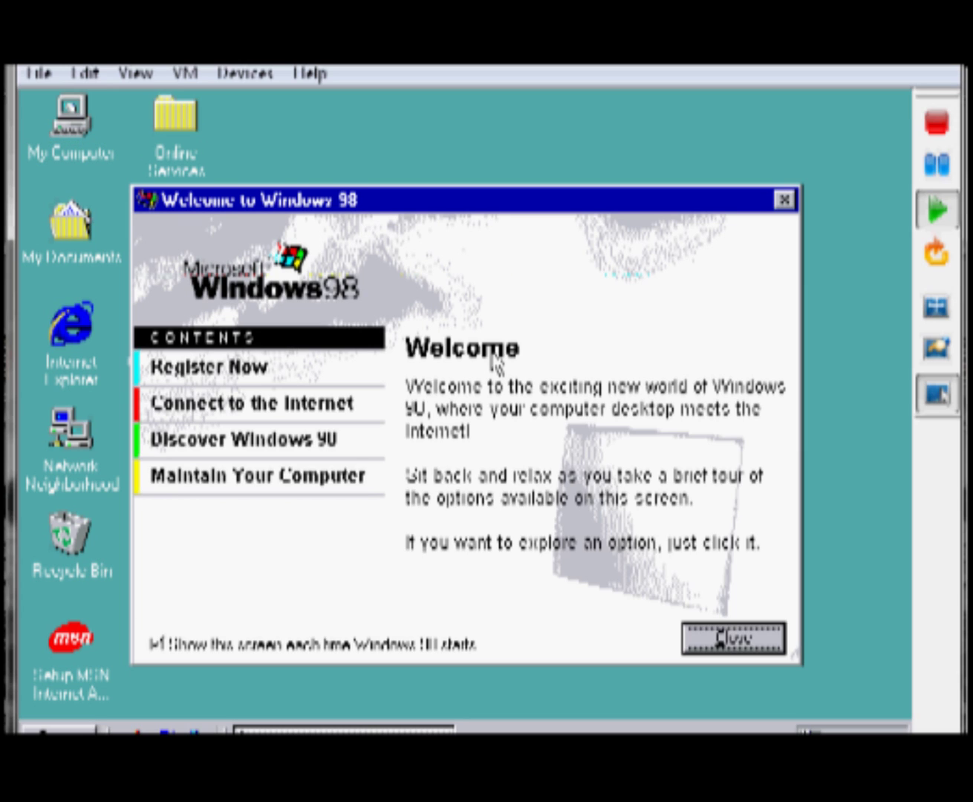
left_click(395, 644)
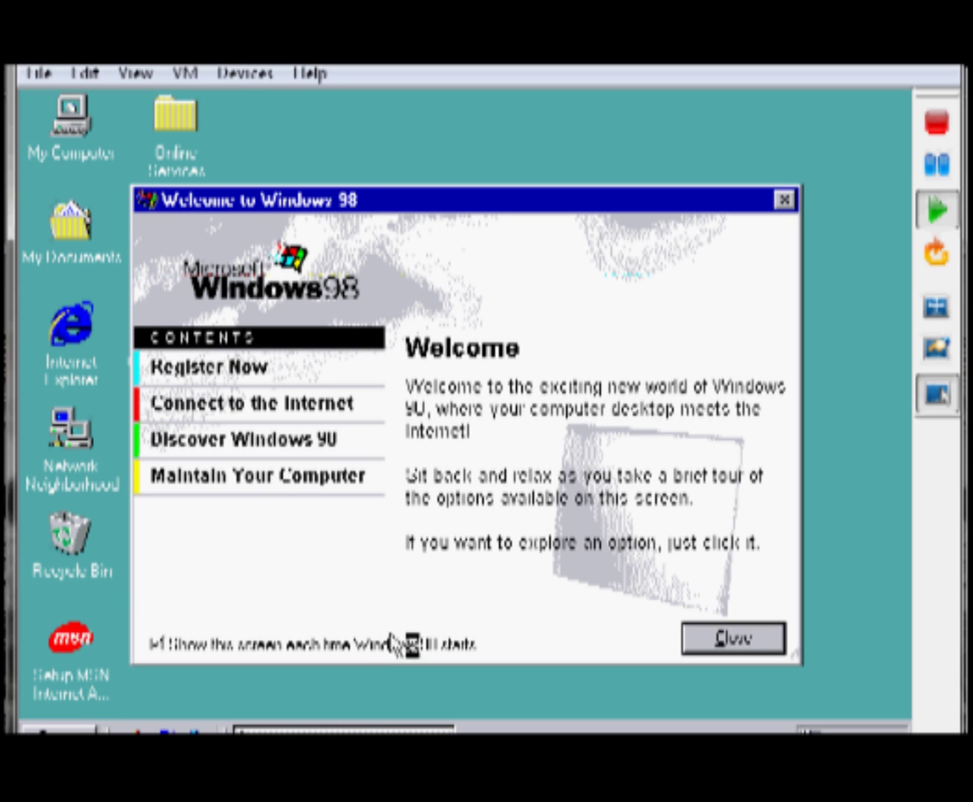
left_click(758, 646)
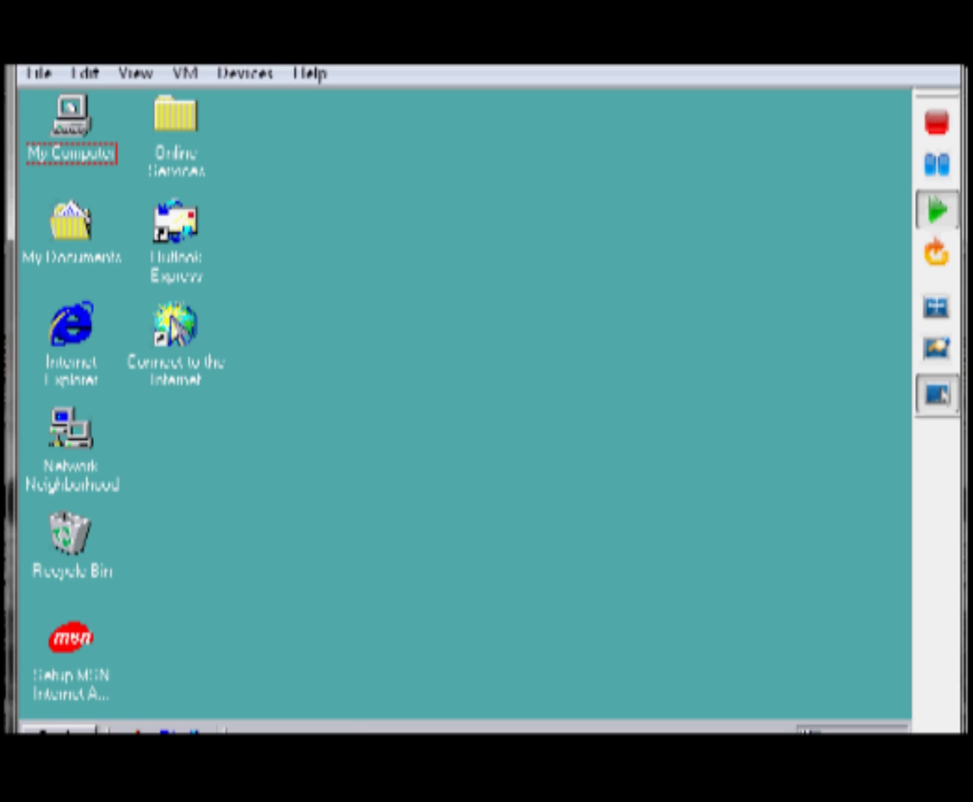
Open Start > Programs > Accessories to show Calculator, Notepad, Paint and WordPad.
left_click(55, 730)
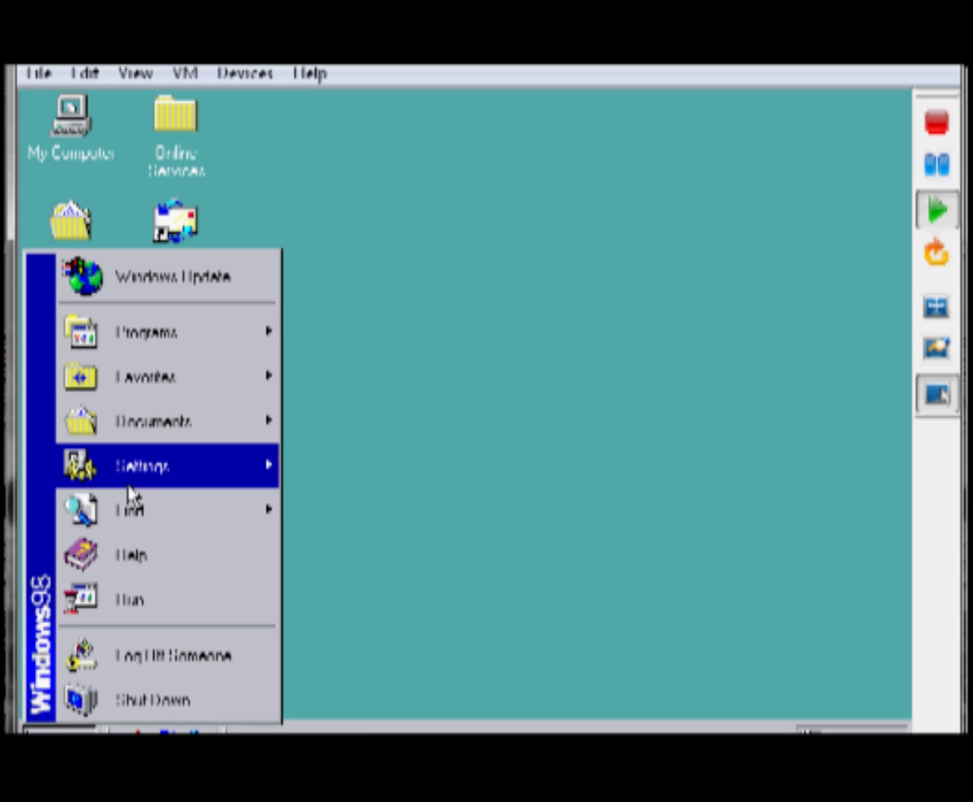
mouse_move(125, 437)
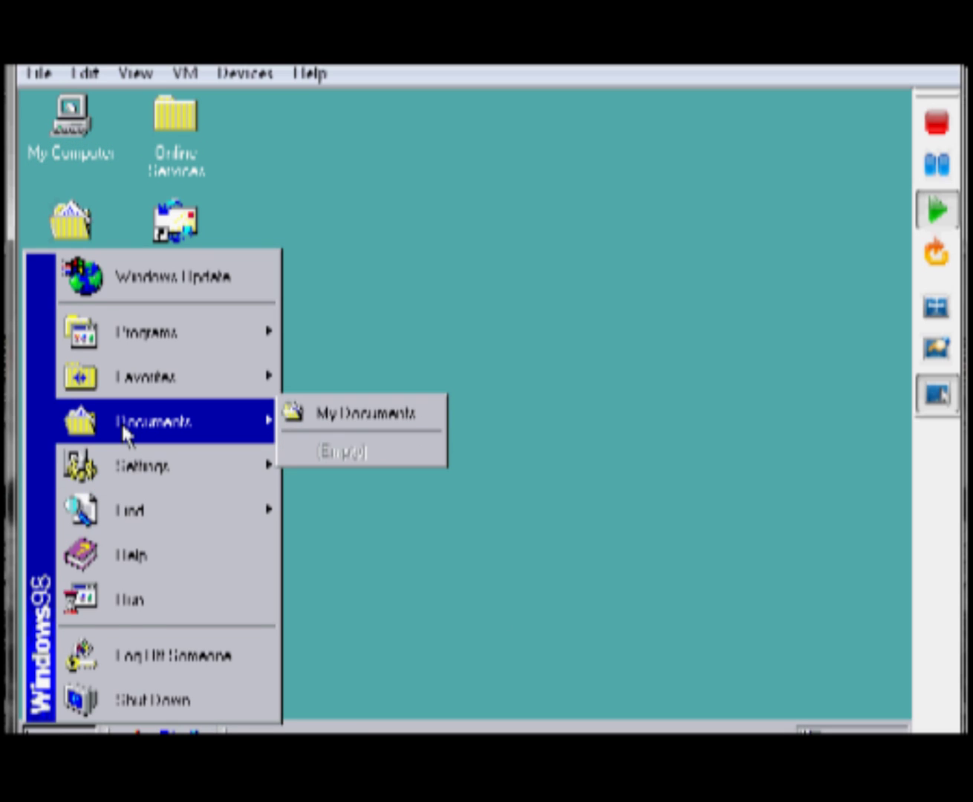
mouse_move(125, 355)
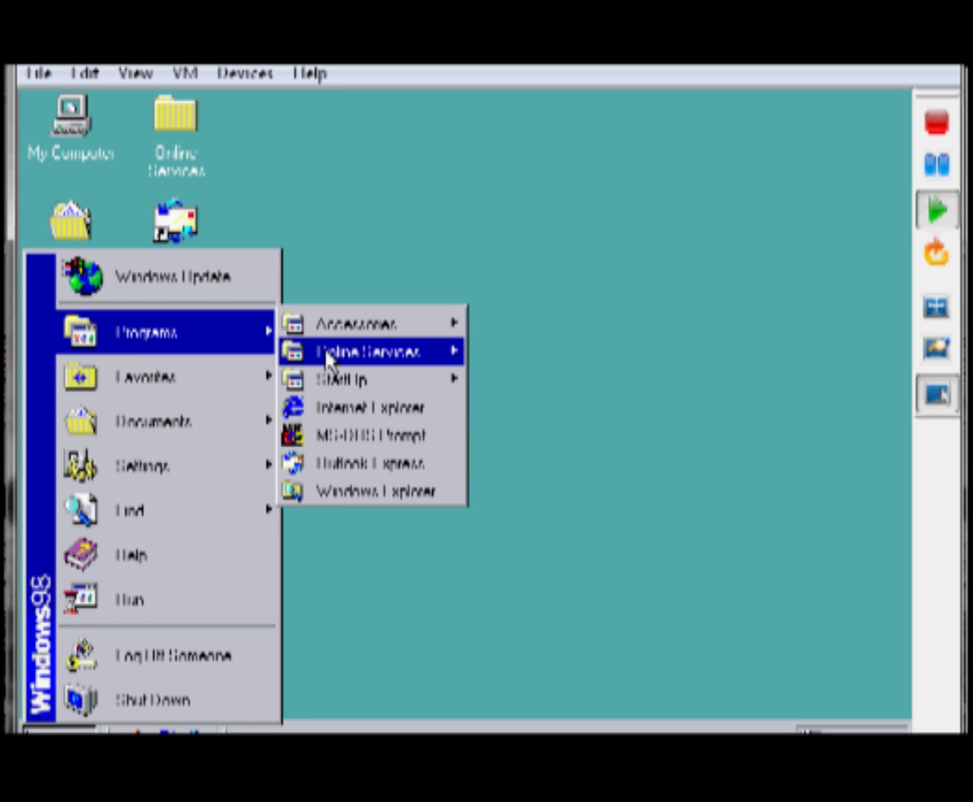
mouse_move(354, 339)
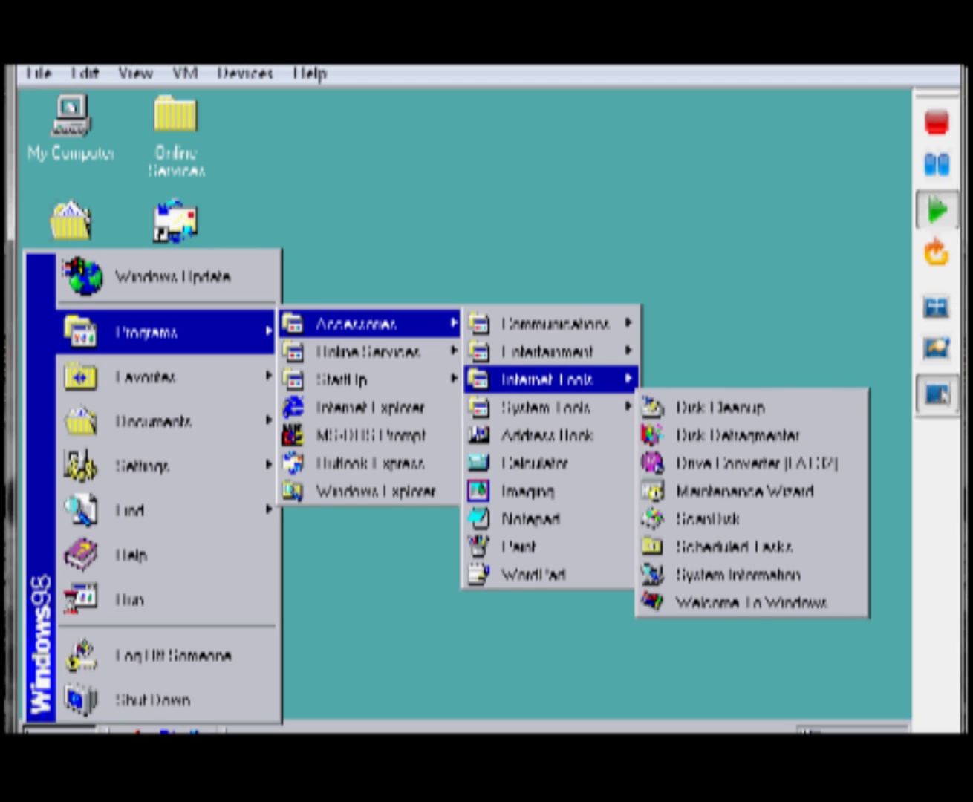
mouse_move(520, 392)
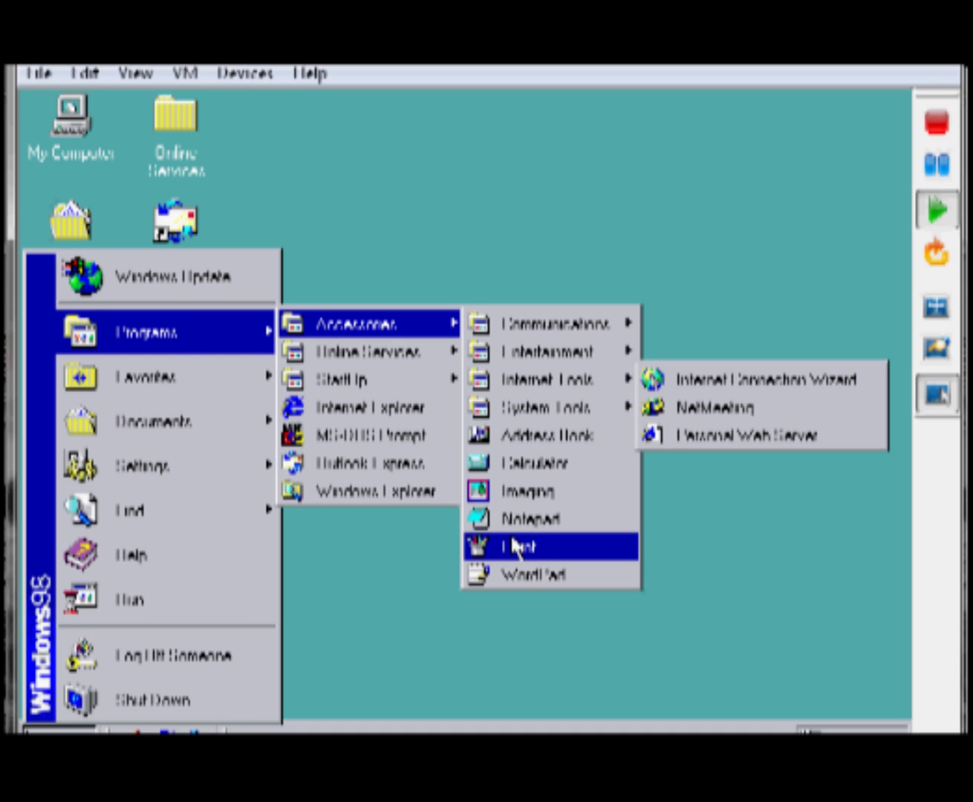
Launch Paint maximized and sketch curved pencil lines on the canvas.
left_click(502, 540)
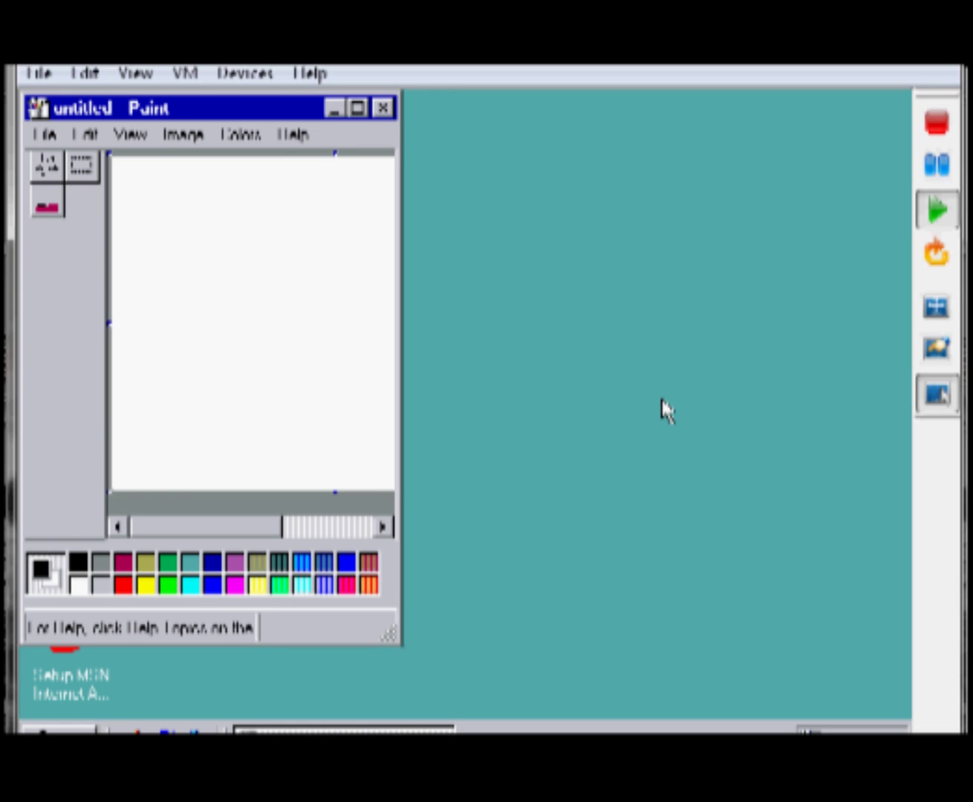
left_click(357, 109)
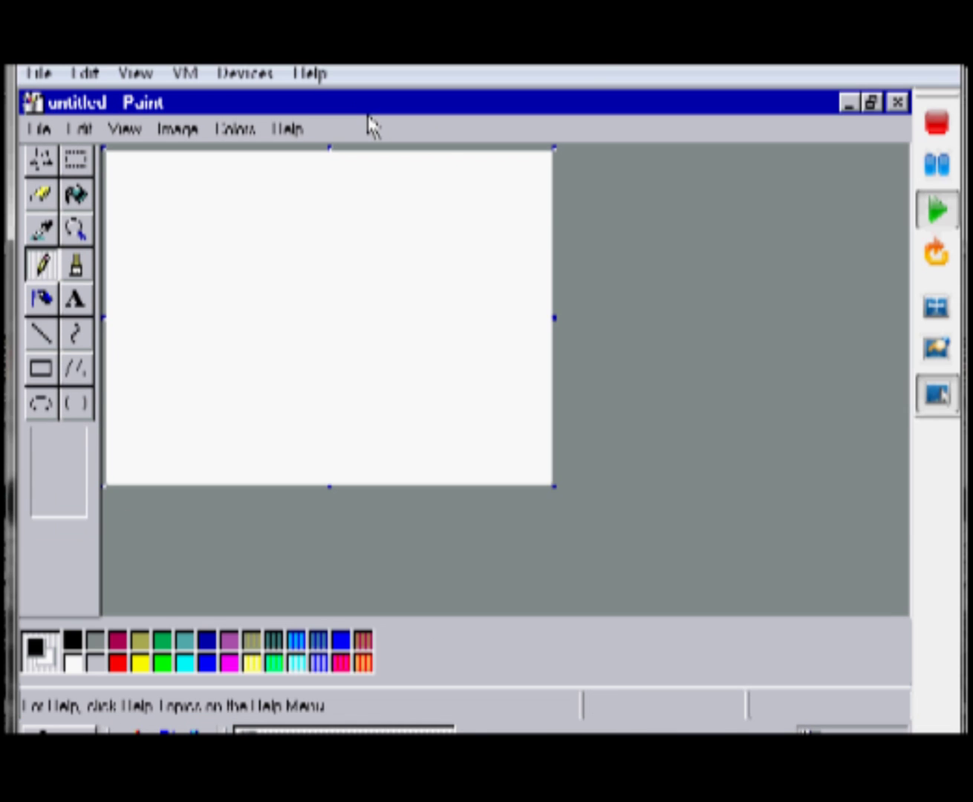
mouse_move(537, 214)
left_mouse_down()
mouse_move(446, 157)
mouse_move(363, 272)
mouse_move(335, 391)
mouse_move(266, 429)
left_mouse_up()
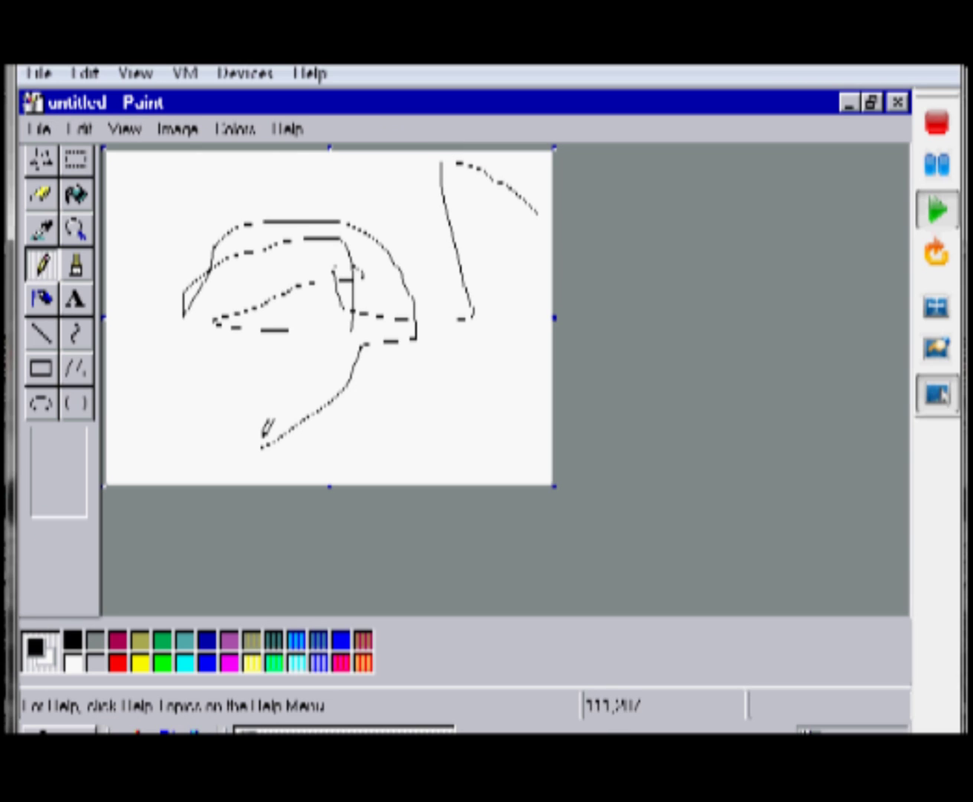
Fill two enclosed bands of the sketch black, undoing the fill that blackened the background.
left_click(75, 194)
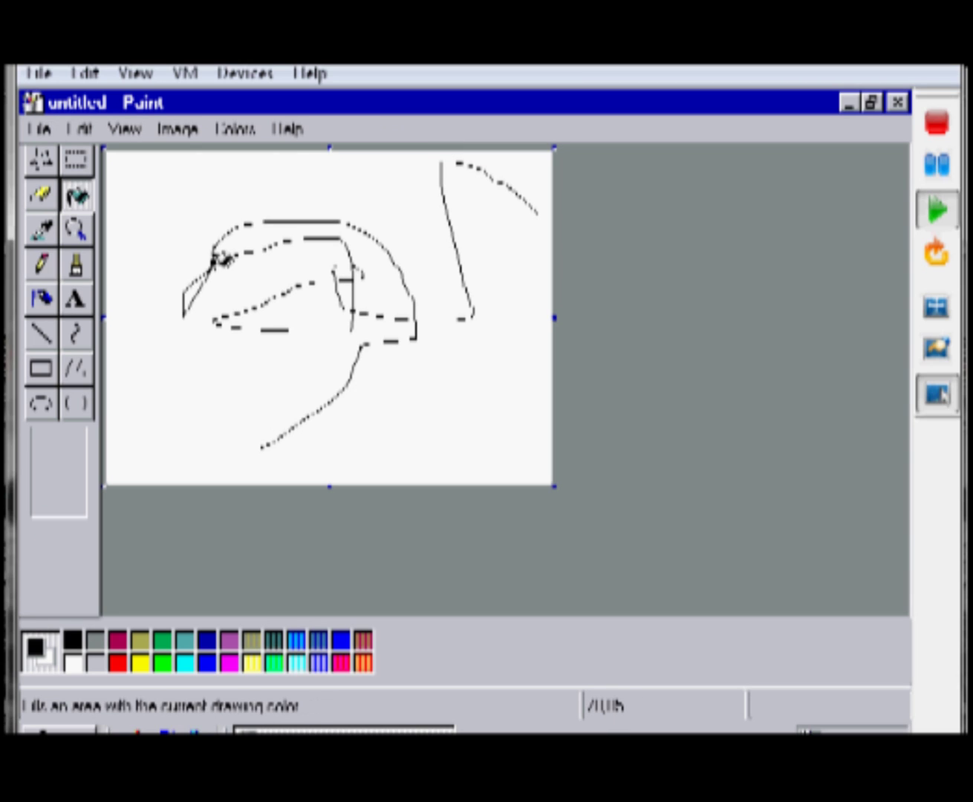
left_click(343, 297)
left_click(416, 287)
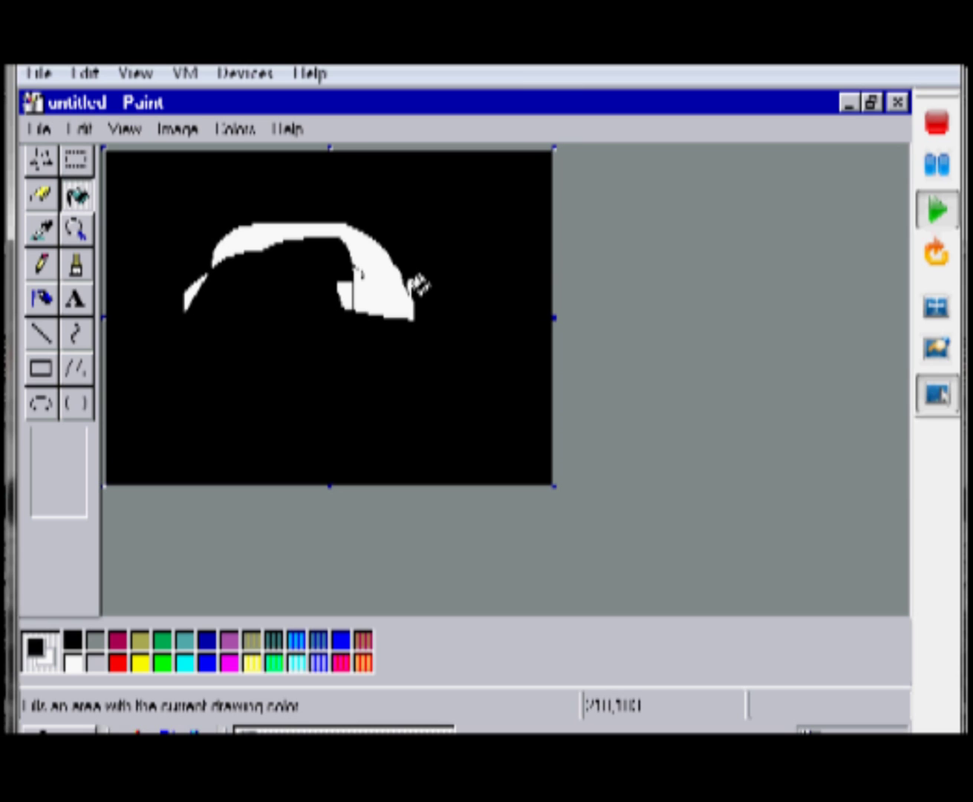
key("ctrl+z")
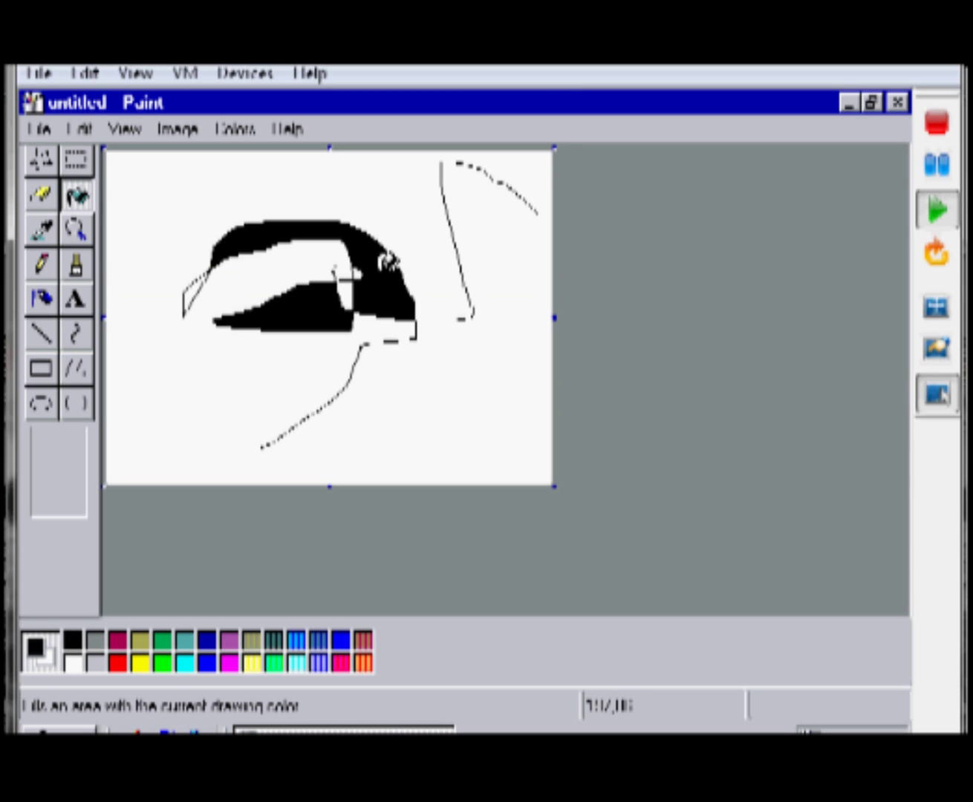
Spray airbrush speckles at the widest size over the lower left, then close Paint unsaved.
left_click(37, 300)
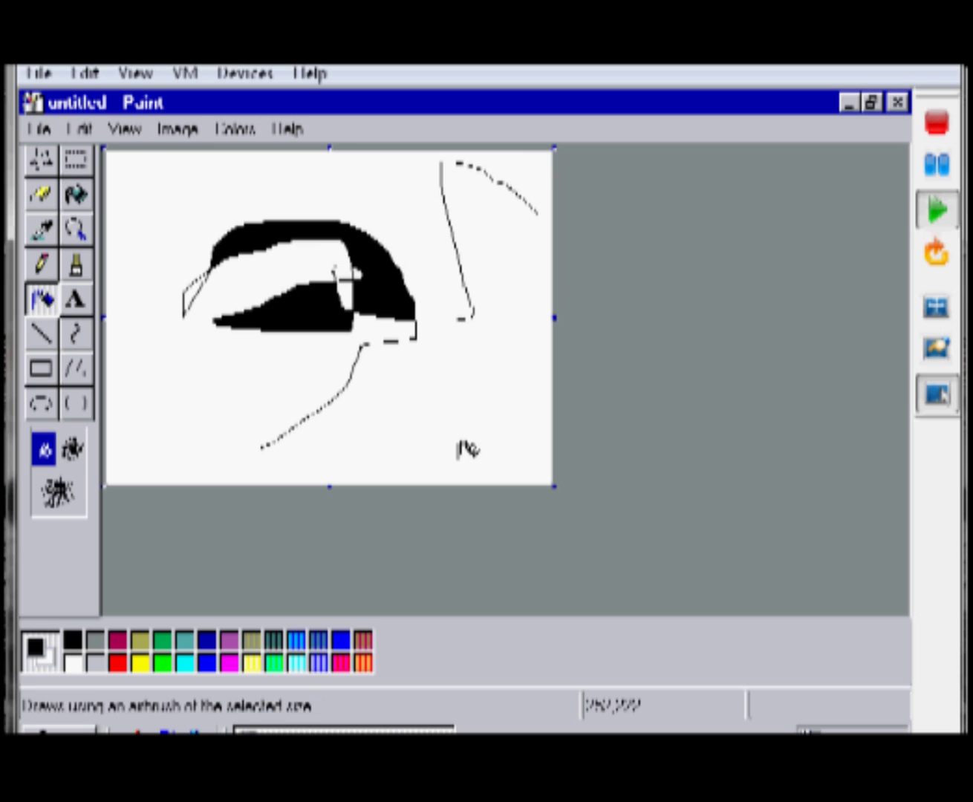
mouse_move(462, 443)
left_mouse_down()
mouse_move(396, 315)
mouse_move(280, 388)
mouse_move(262, 381)
left_mouse_up()
left_click(57, 492)
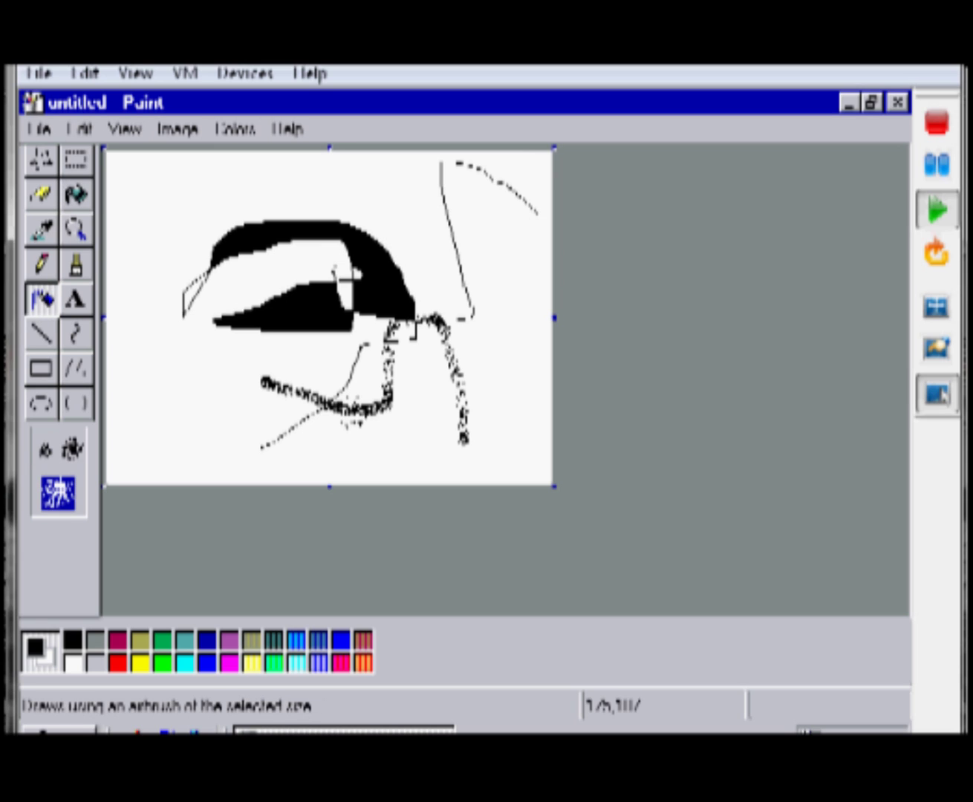
mouse_move(349, 349)
left_mouse_down()
mouse_move(179, 372)
mouse_move(159, 238)
mouse_move(170, 256)
left_mouse_up()
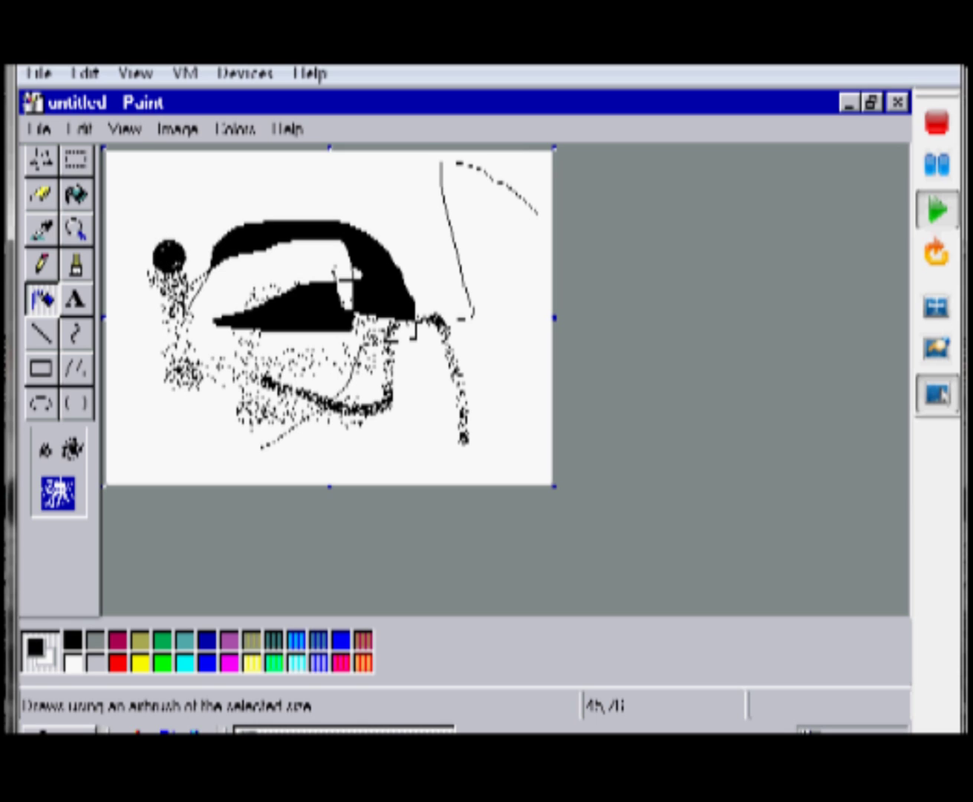
left_click_drag(178, 262, 177, 264)
left_click(897, 103)
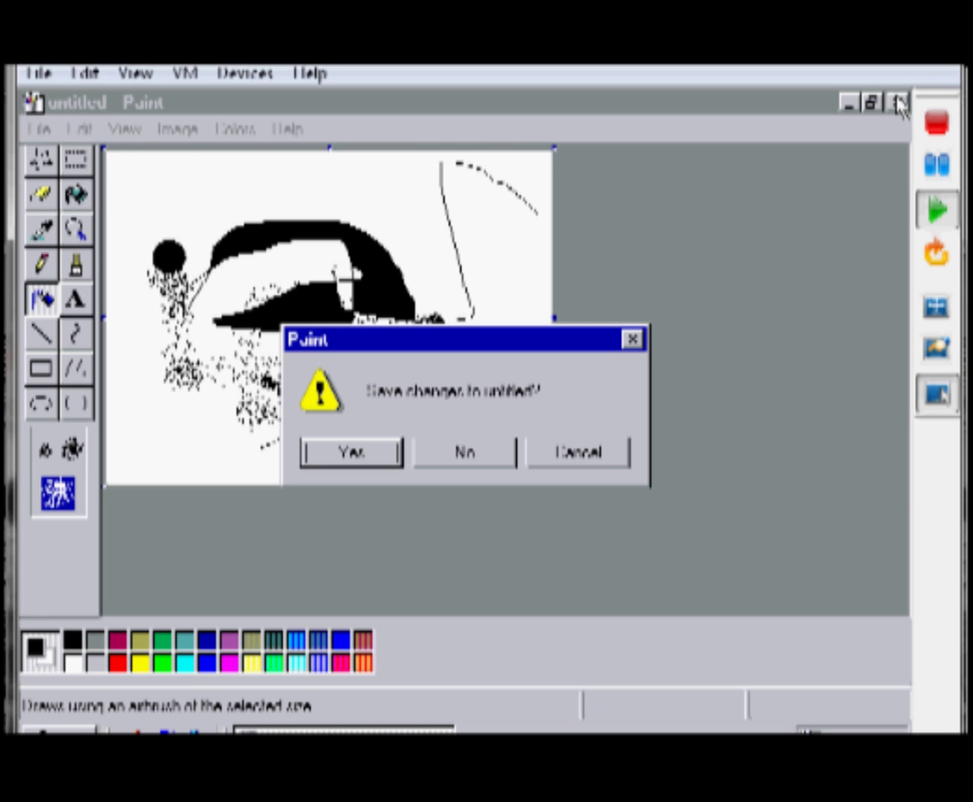
left_click(484, 447)
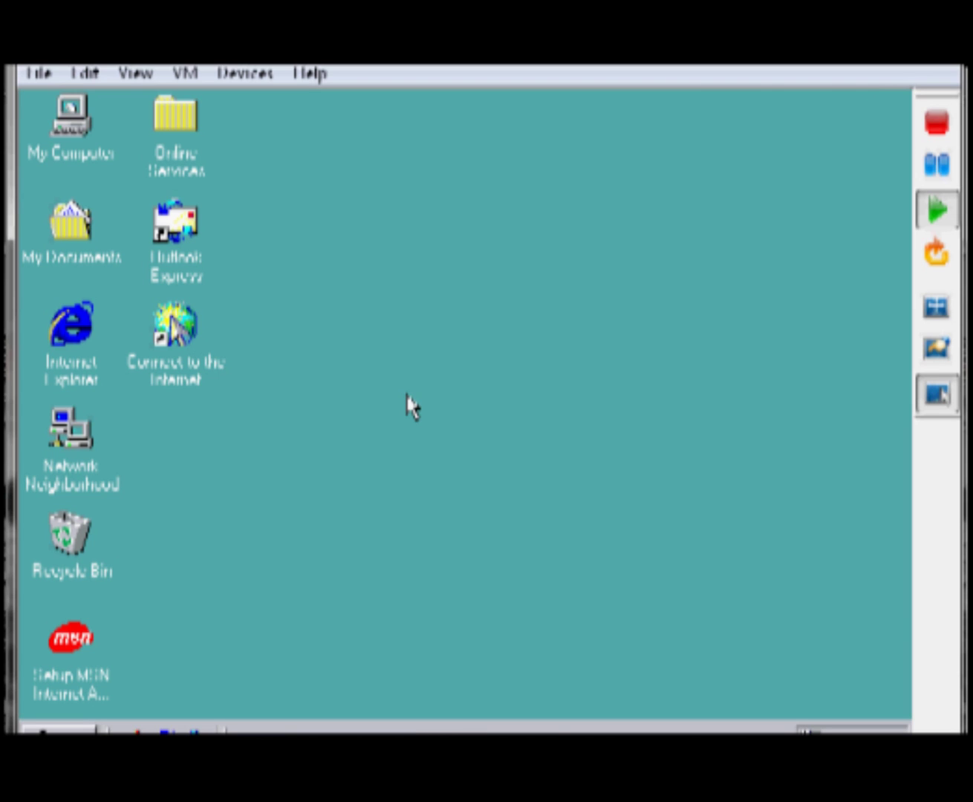
Move the My Computer icon to mid-desktop, open it, and minimize its window.
left_click_drag(69, 126, 375, 256)
left_click(392, 269)
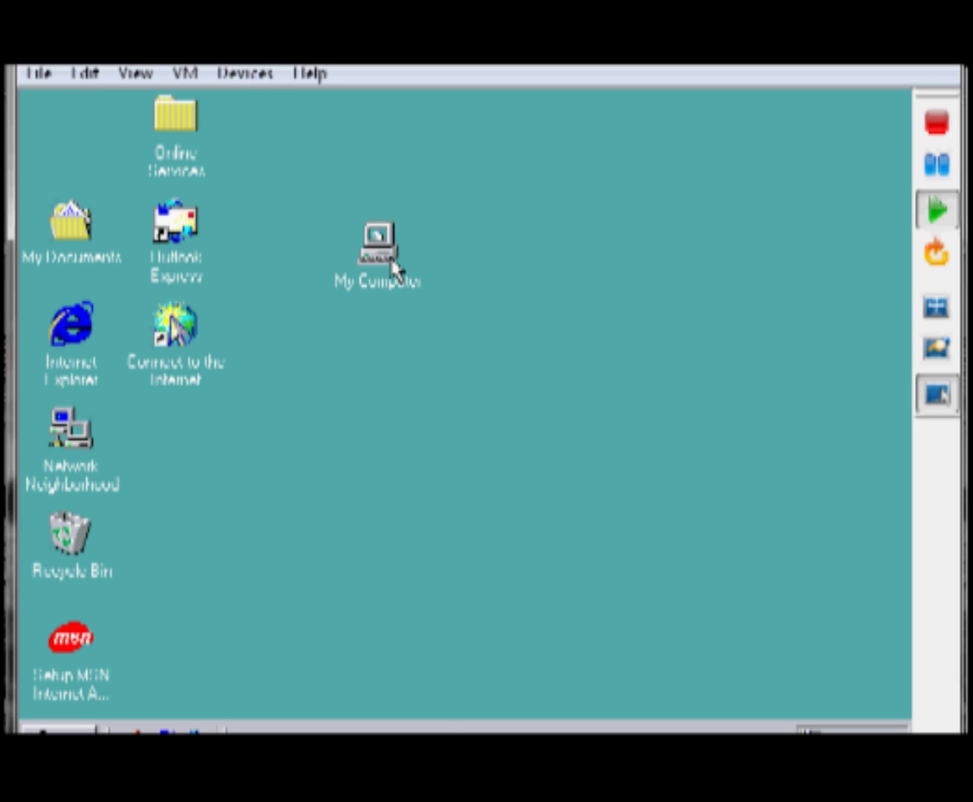
double_click(392, 267)
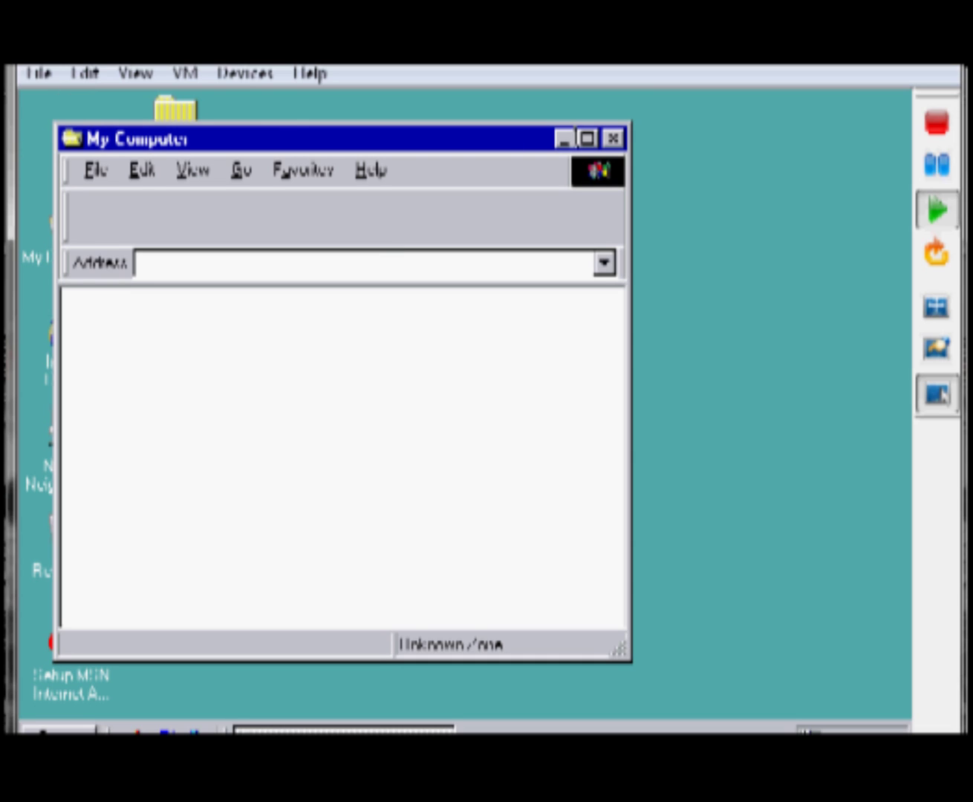
left_click(566, 140)
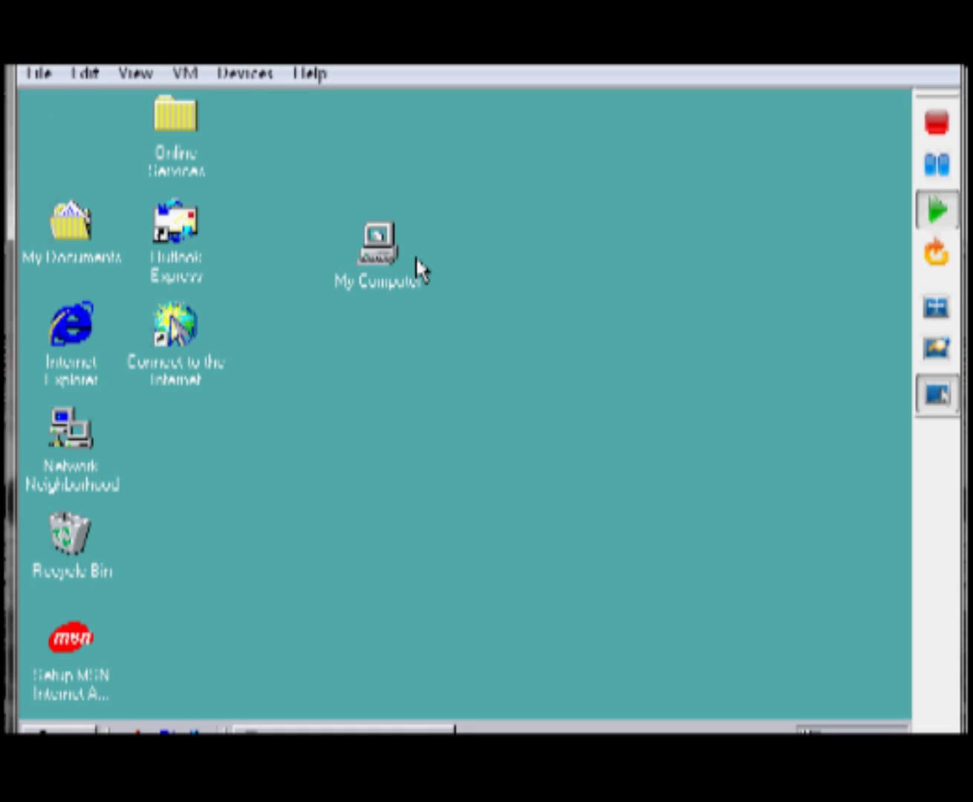
Return the My Computer icon to the top left and restore its window.
left_click_drag(378, 245, 303, 519)
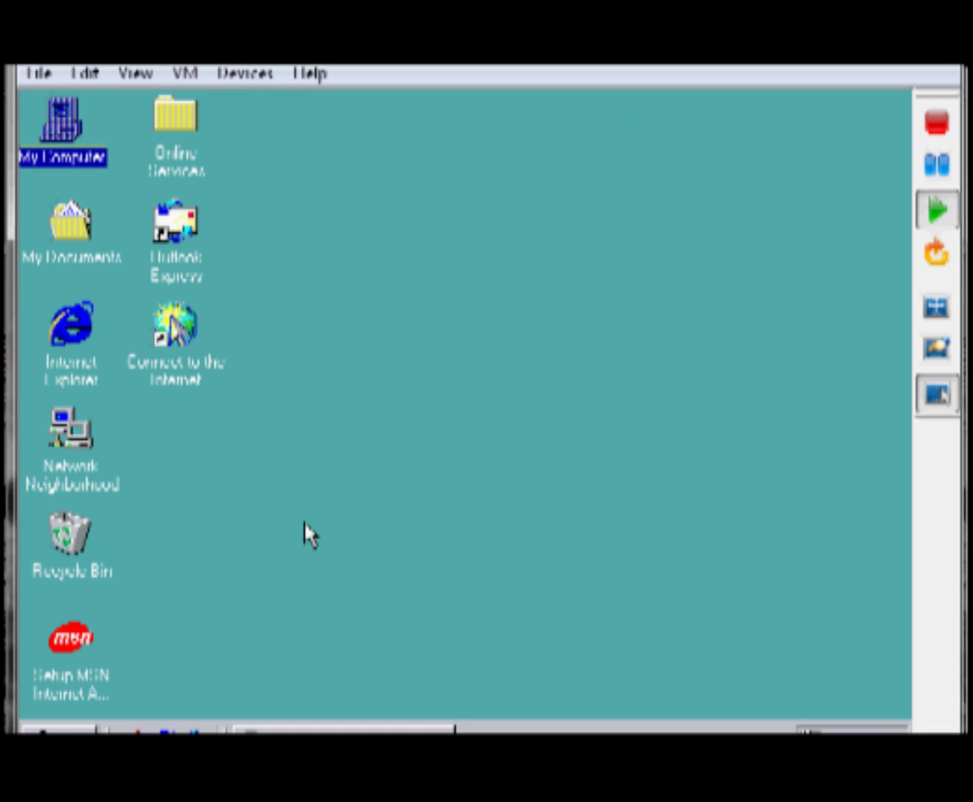
left_click(304, 724)
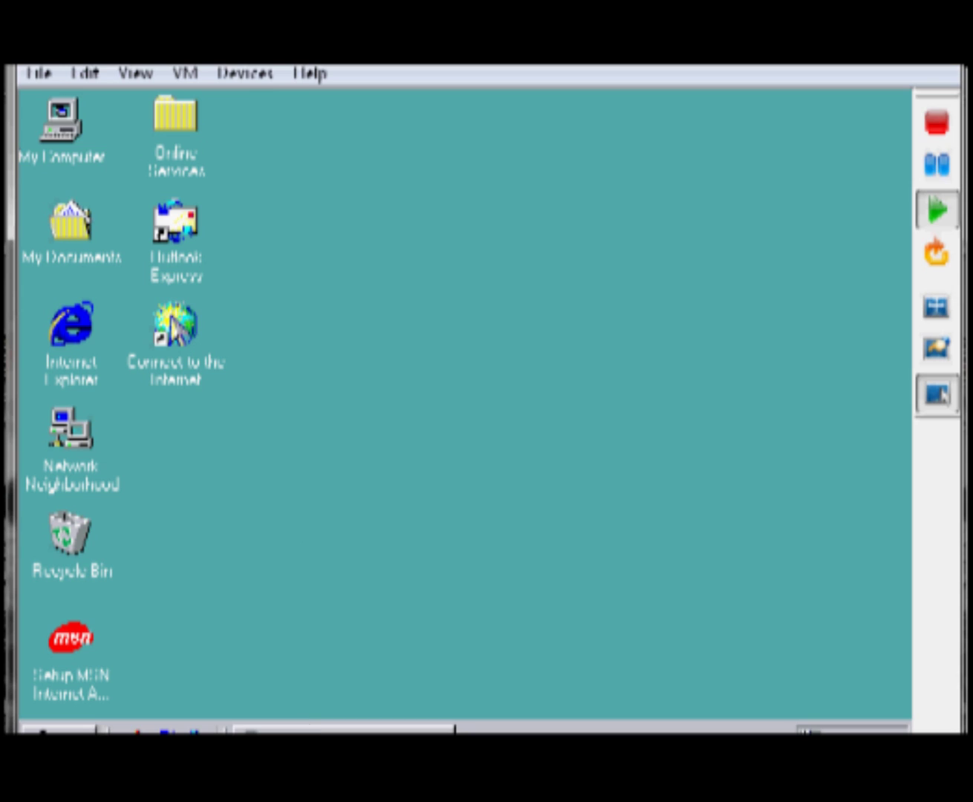
key("Return")
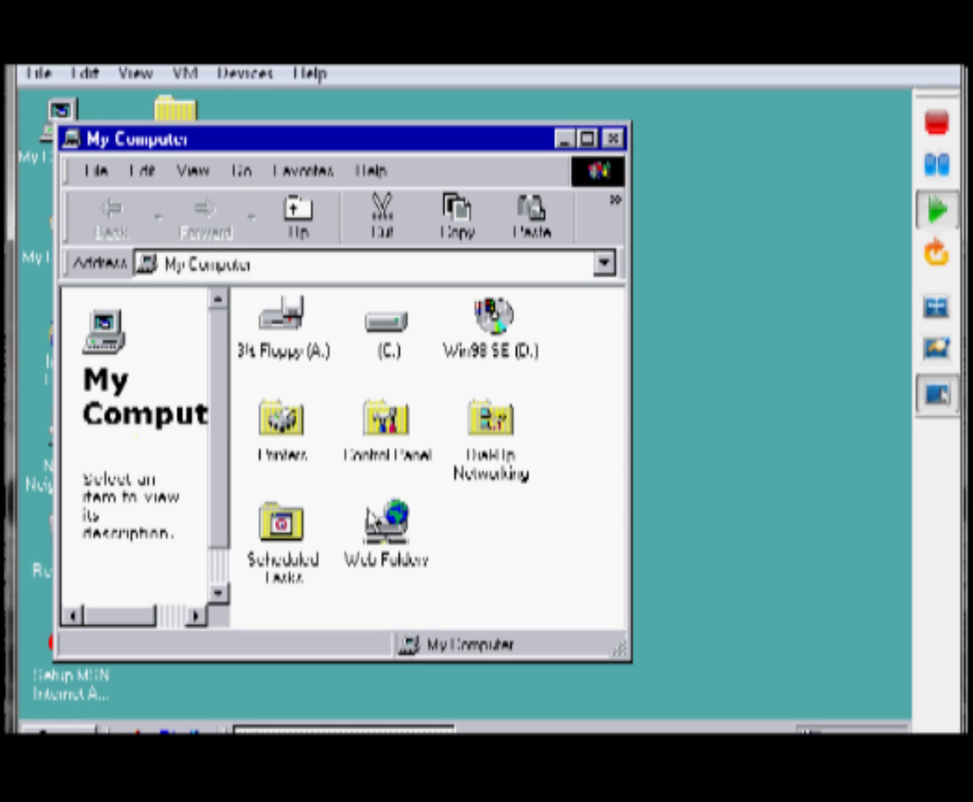
left_click(385, 529)
double_click(385, 529)
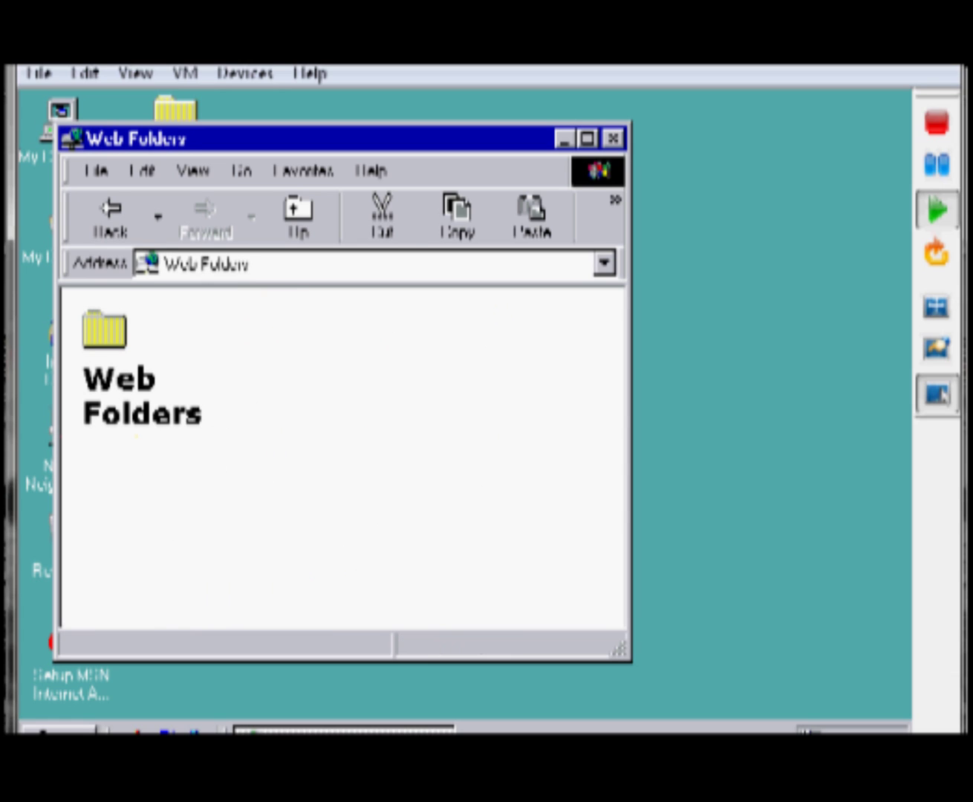
double_click(288, 332)
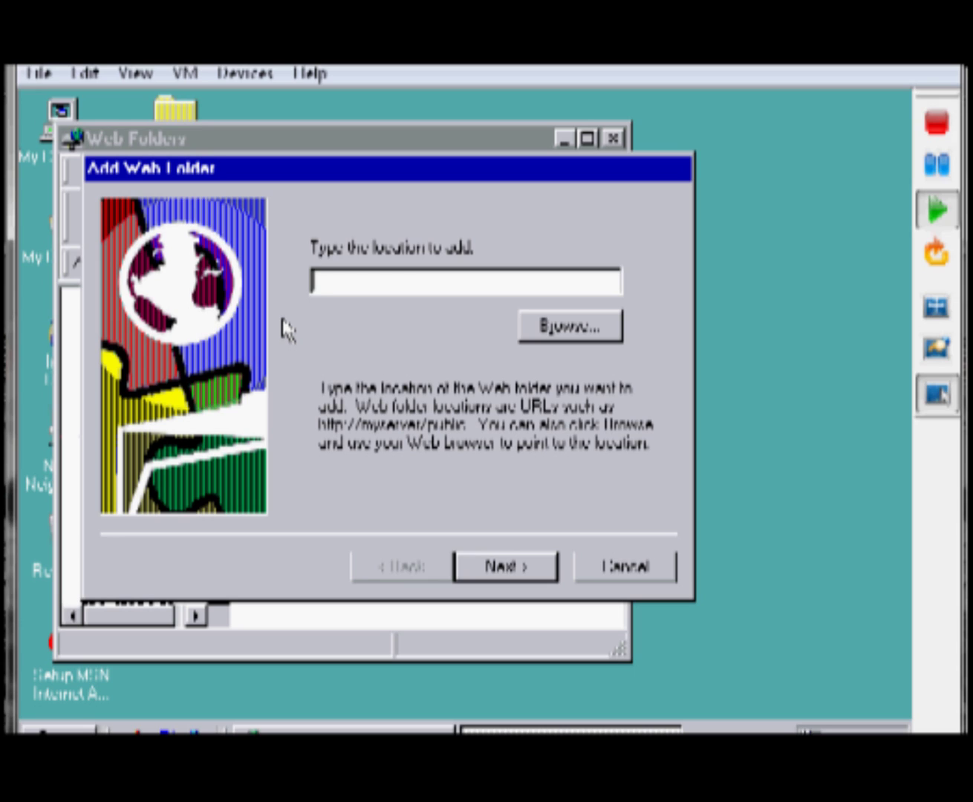
type("h")
key("BackSpace")
type("http://www.m")
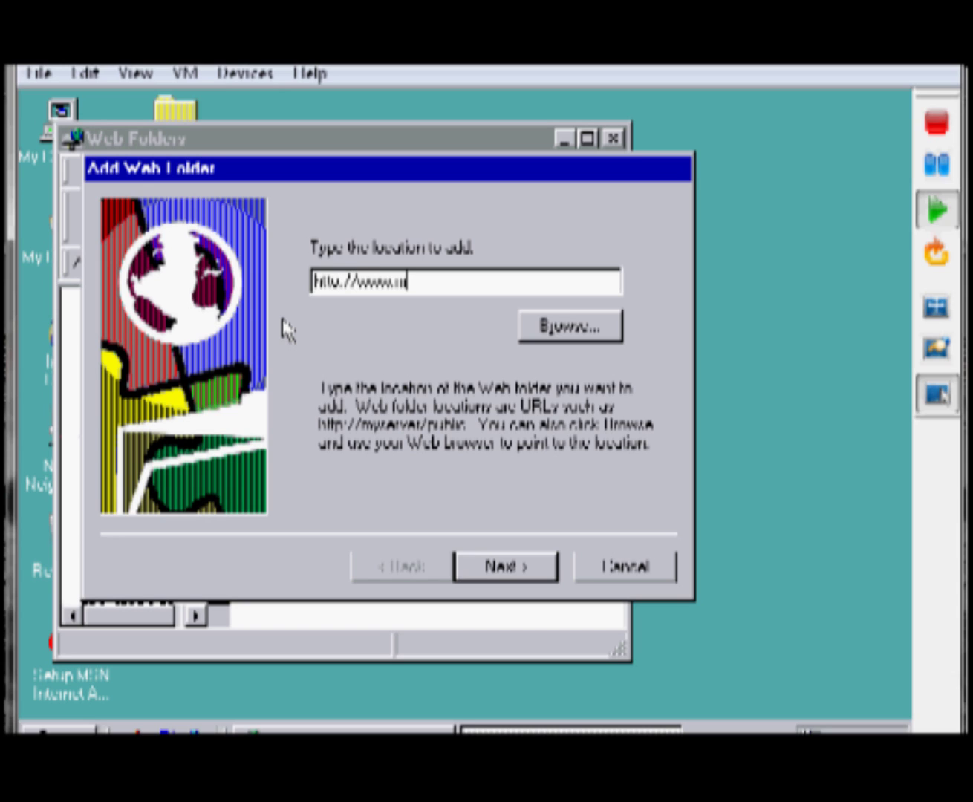
type("adetoorde")
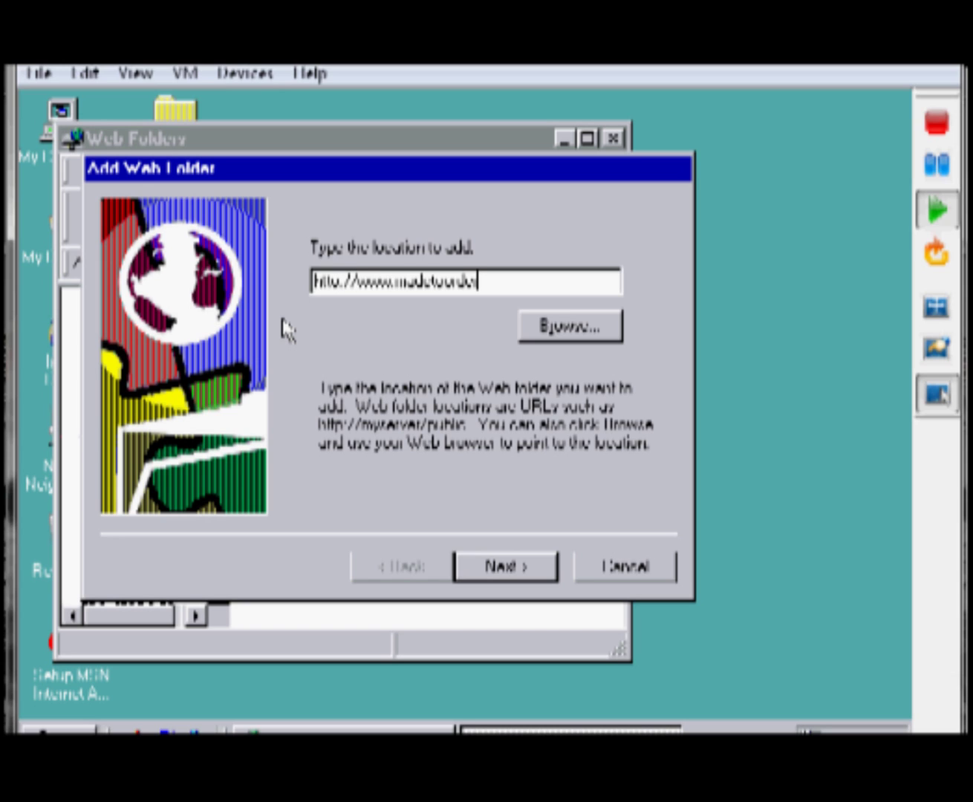
type("rpcs")
type(".c")
type("om/")
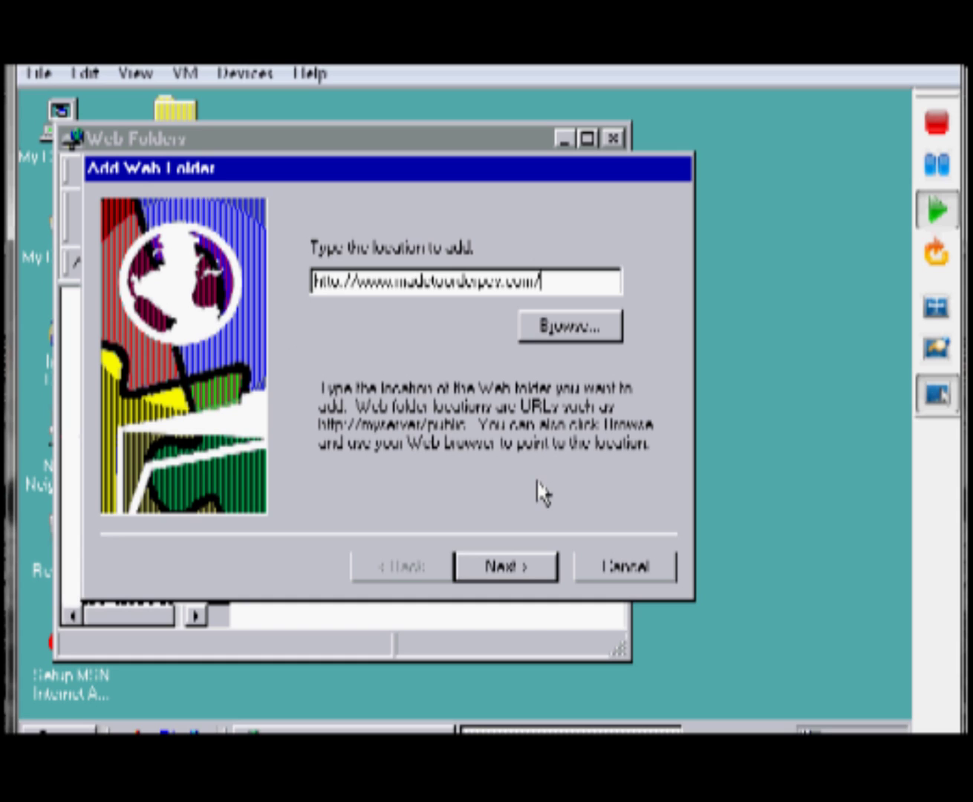
Submit the location, dismiss the invalid-location error, cancel, and close Web Folders.
left_click(505, 567)
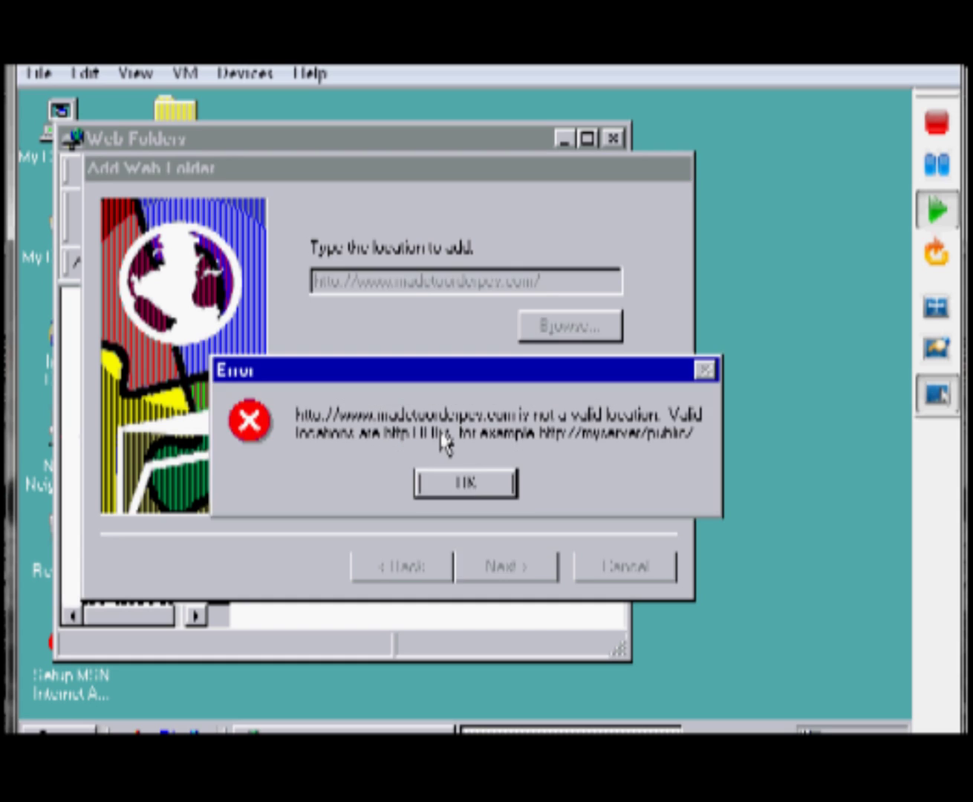
left_click(465, 484)
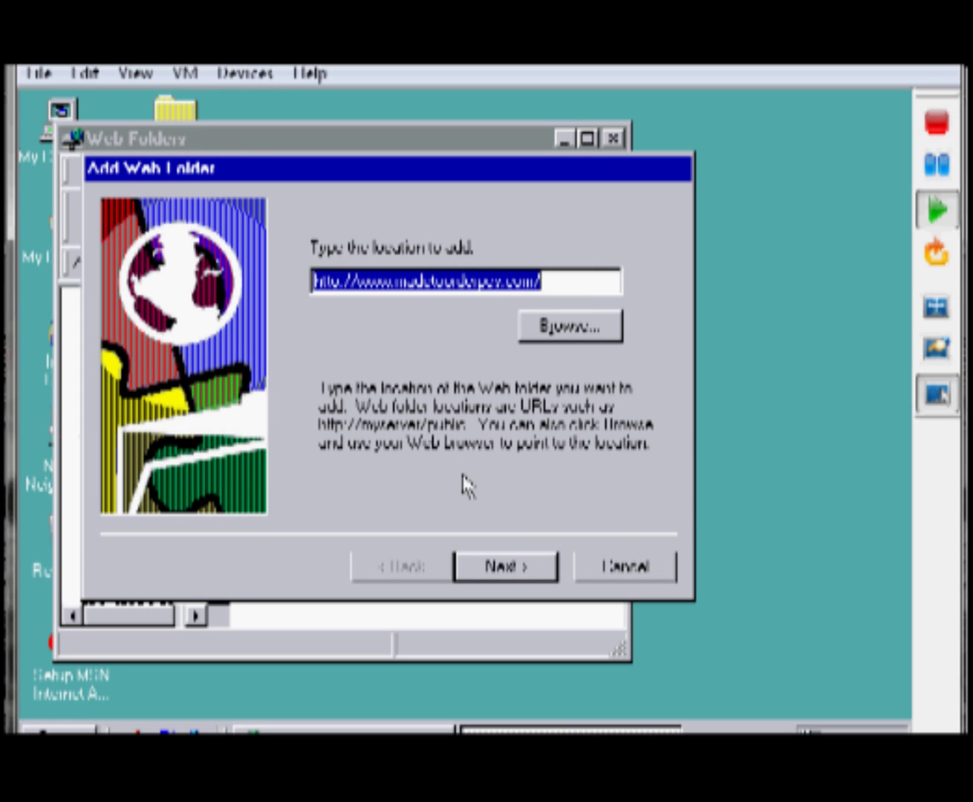
left_click(626, 578)
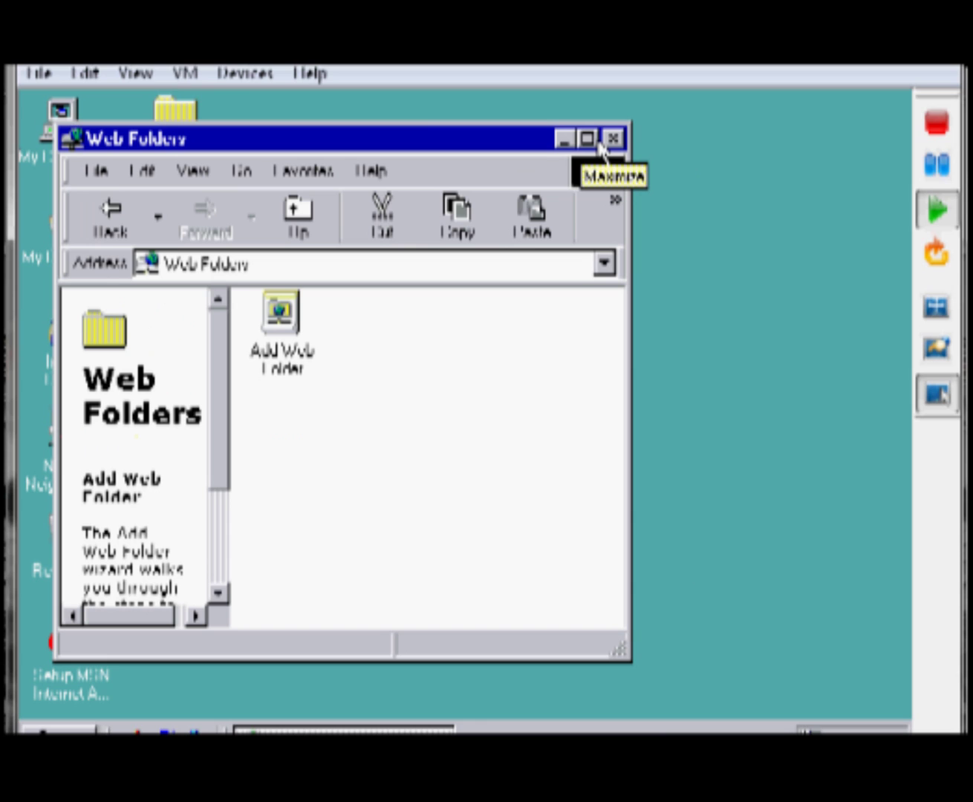
key("alt+F4")
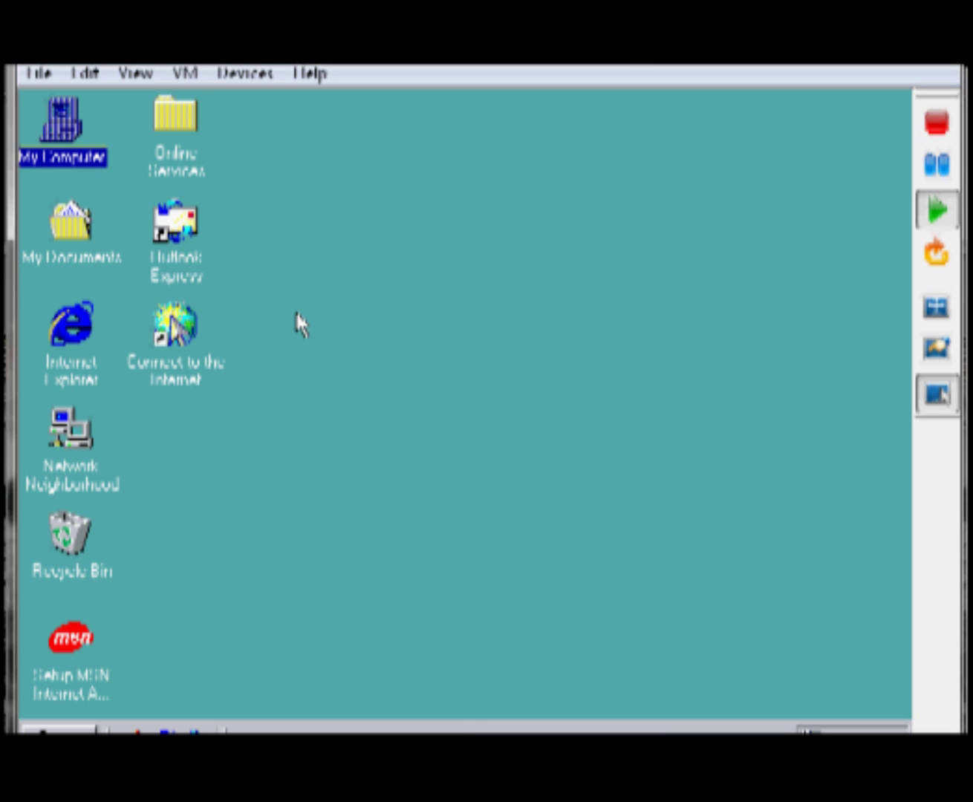
Create a new WordPad document in the My Documents folder.
left_click(299, 324)
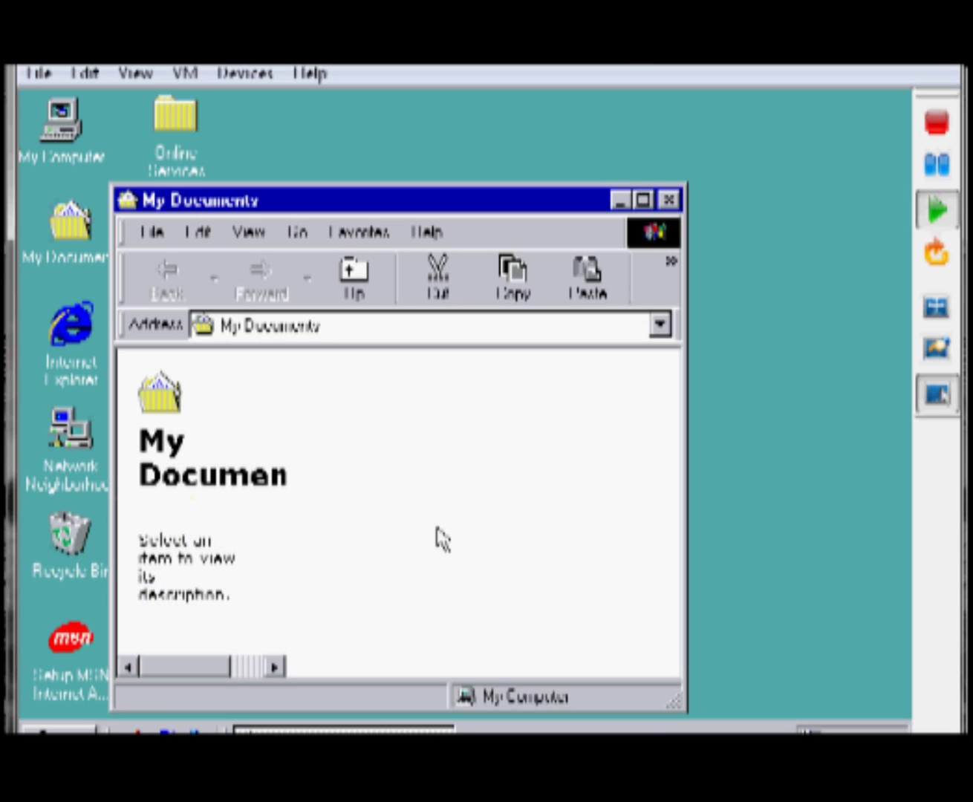
right_click(439, 455)
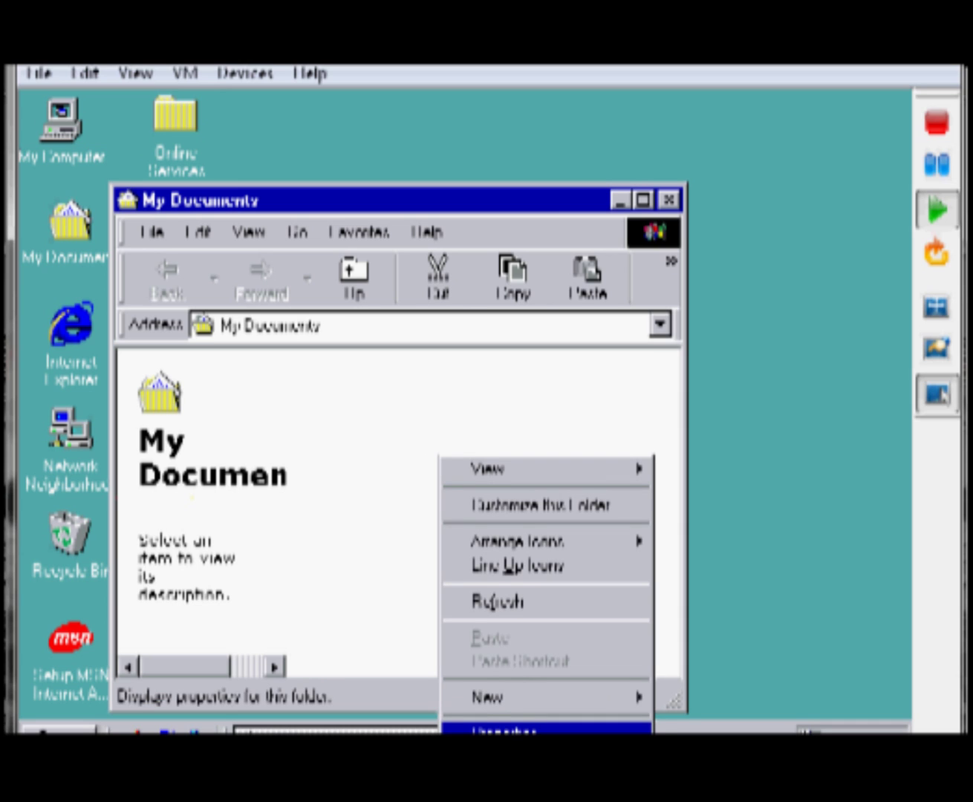
mouse_move(479, 714)
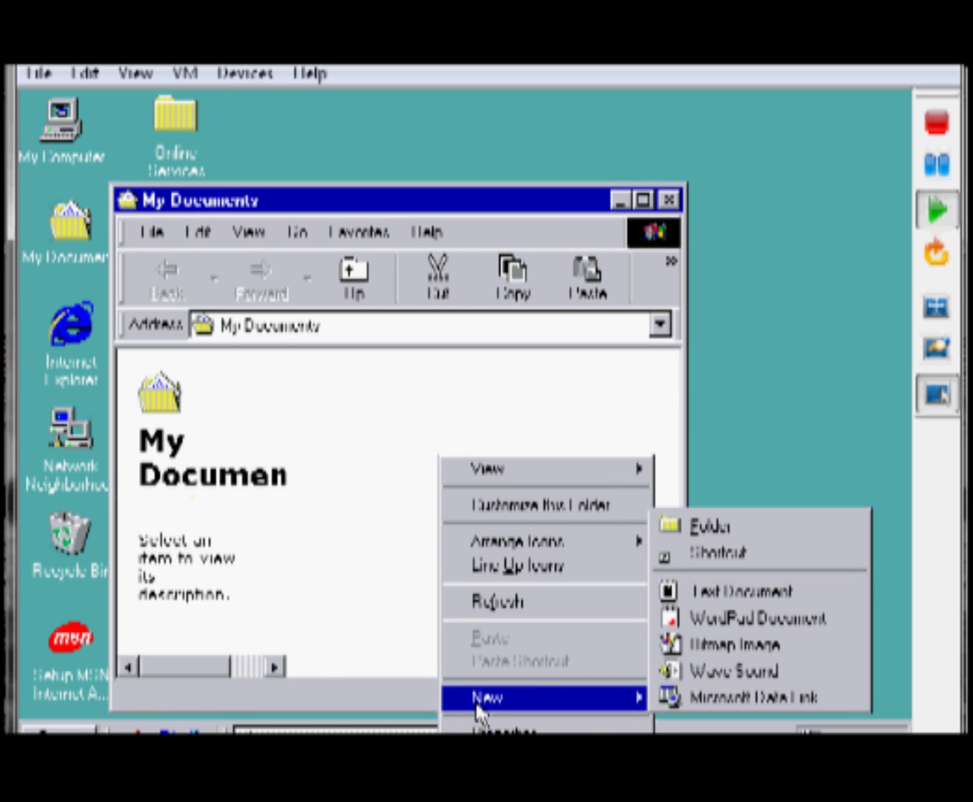
left_click(690, 621)
Rename the new document to 'text' and open it in WordPad.
key("BackSpace")
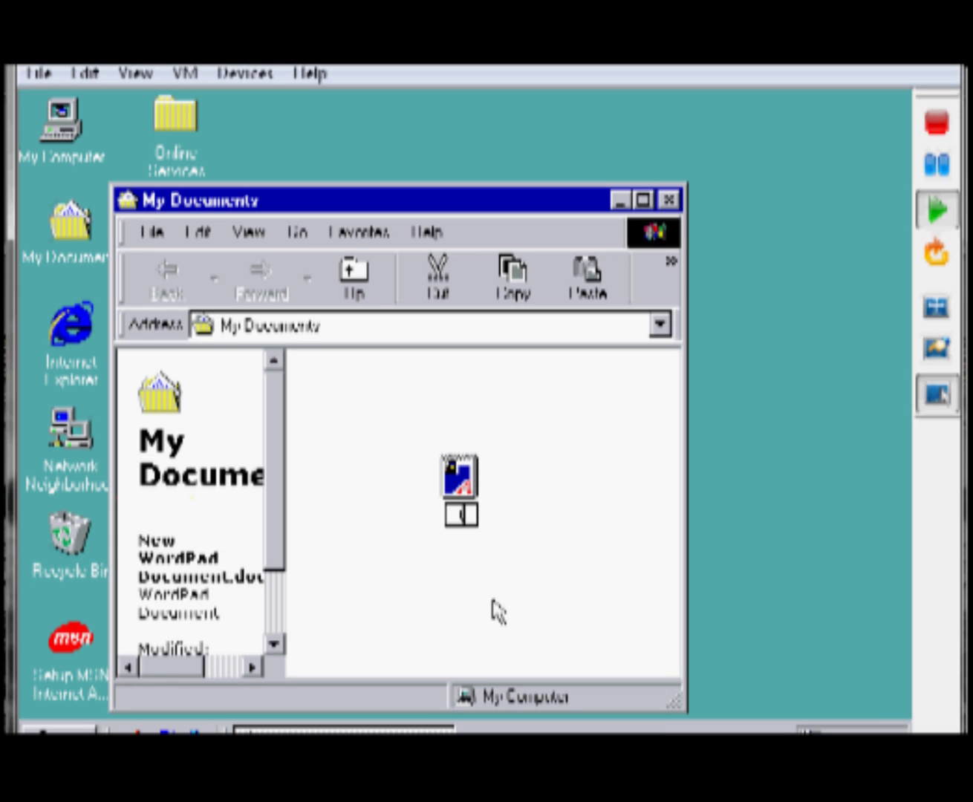
type("text")
left_click(479, 503)
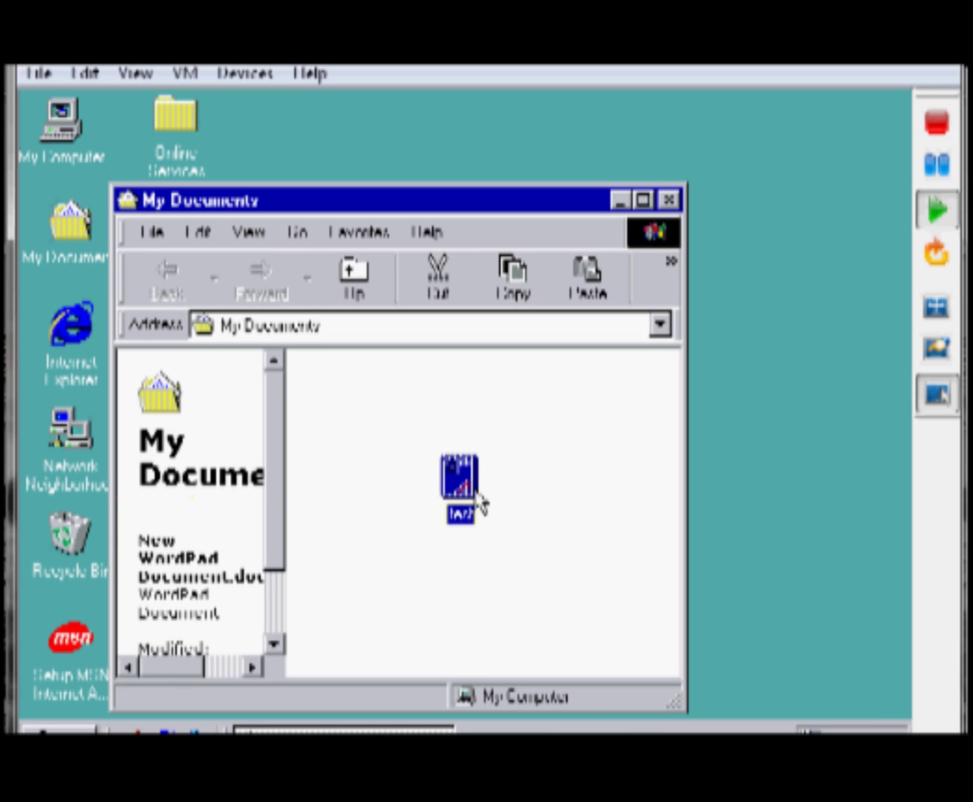
double_click(479, 504)
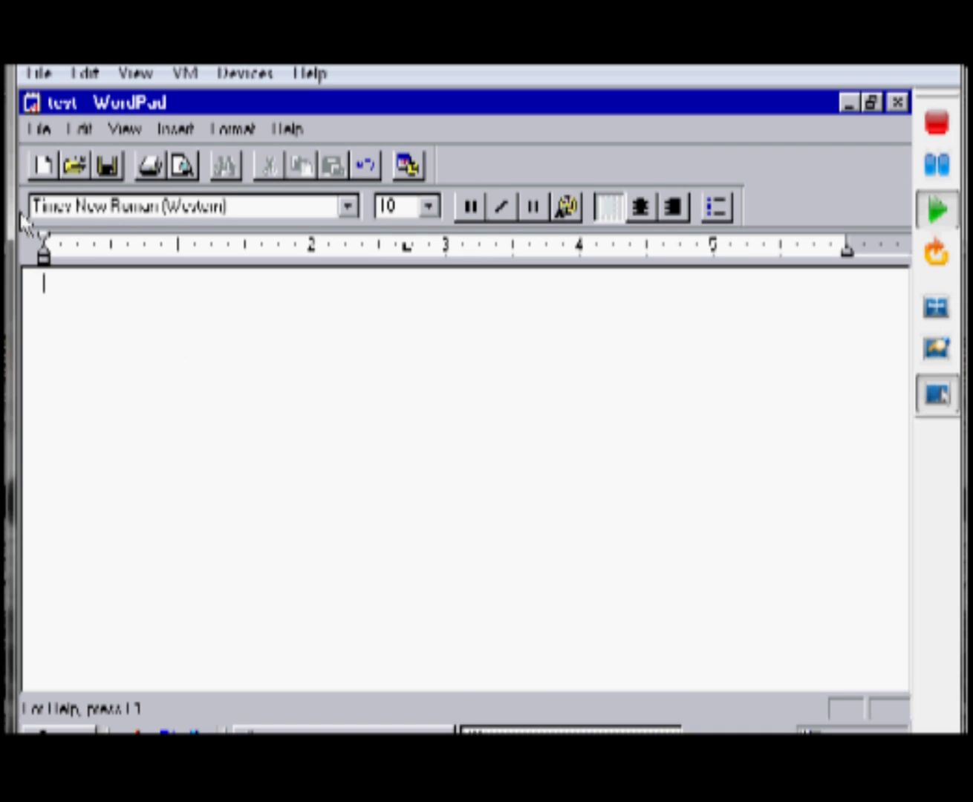
Show the font size list for the empty text document, currently Times New Roman 10.
left_click(428, 214)
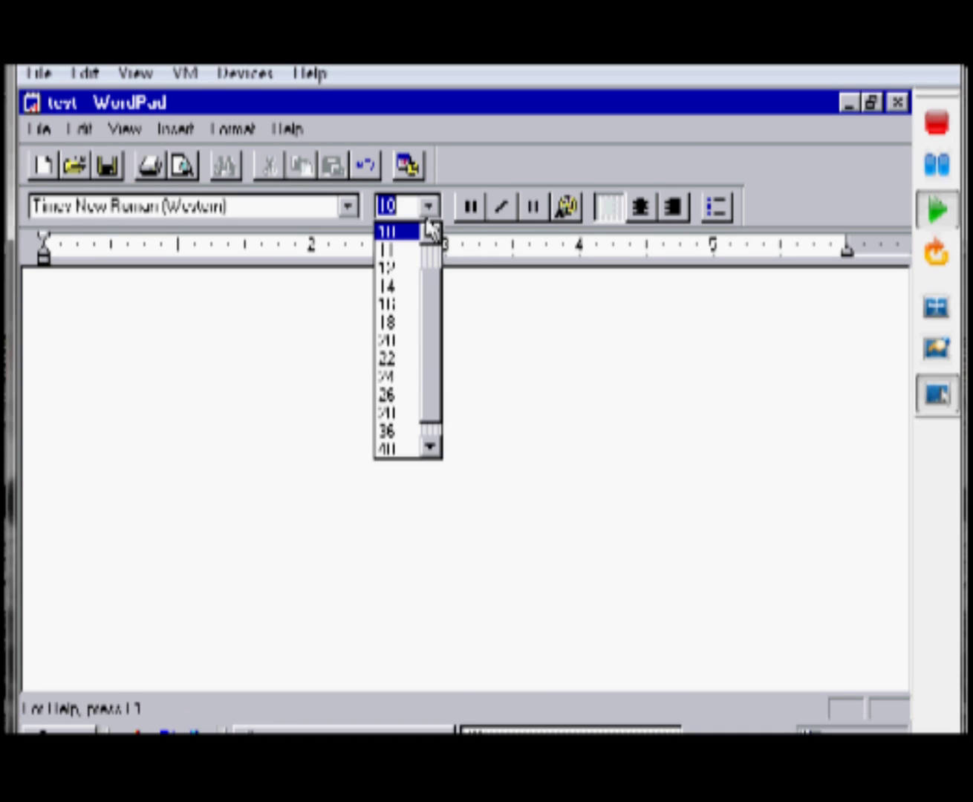
At size 20, type 'TO GET SOMETHING LIKE THIS ON YOUR COMPUTER, PLEASE VISIT' in capitals.
left_click(394, 340)
key("Caps_Lock")
type("TO ")
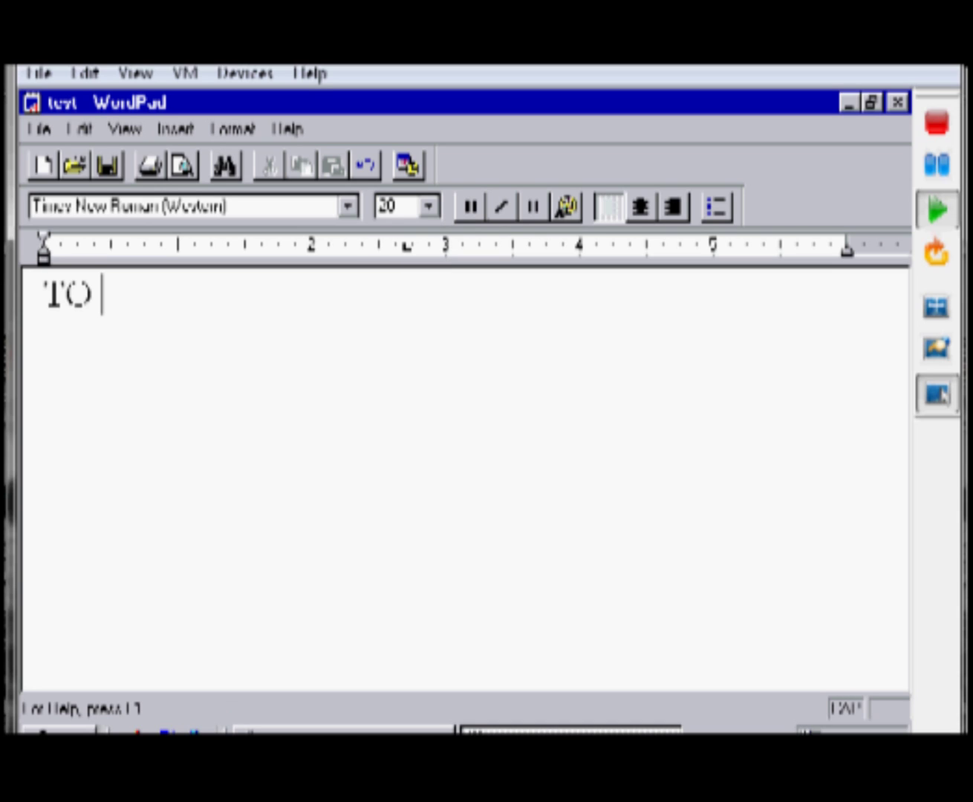
type("GET SOME")
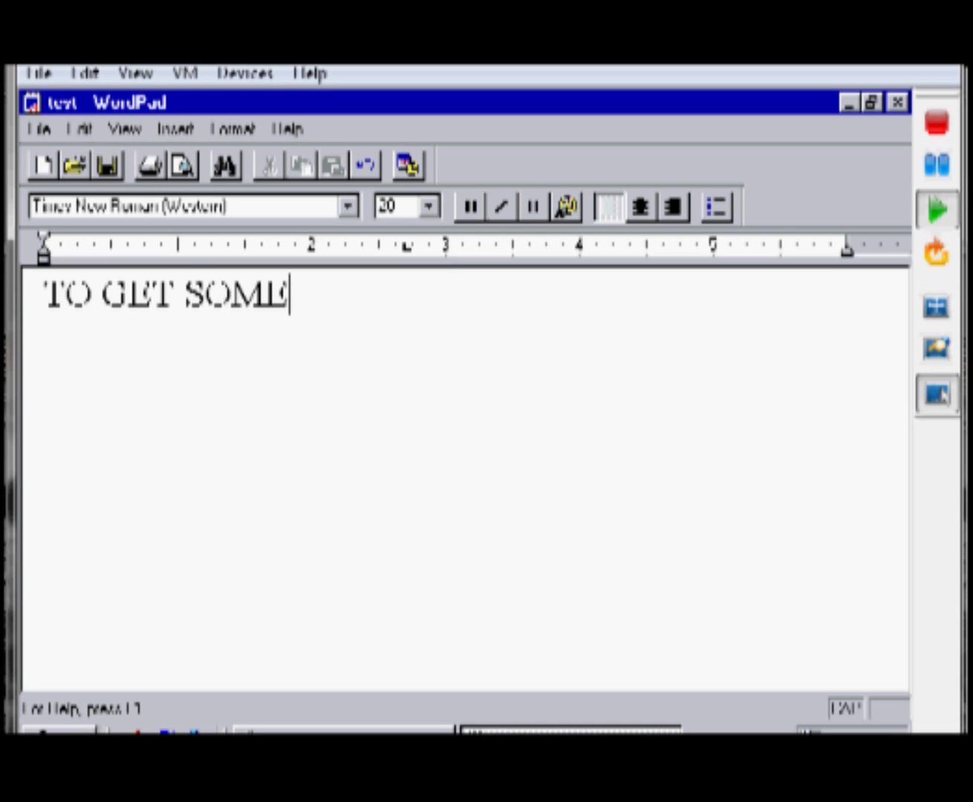
type("THING LIK")
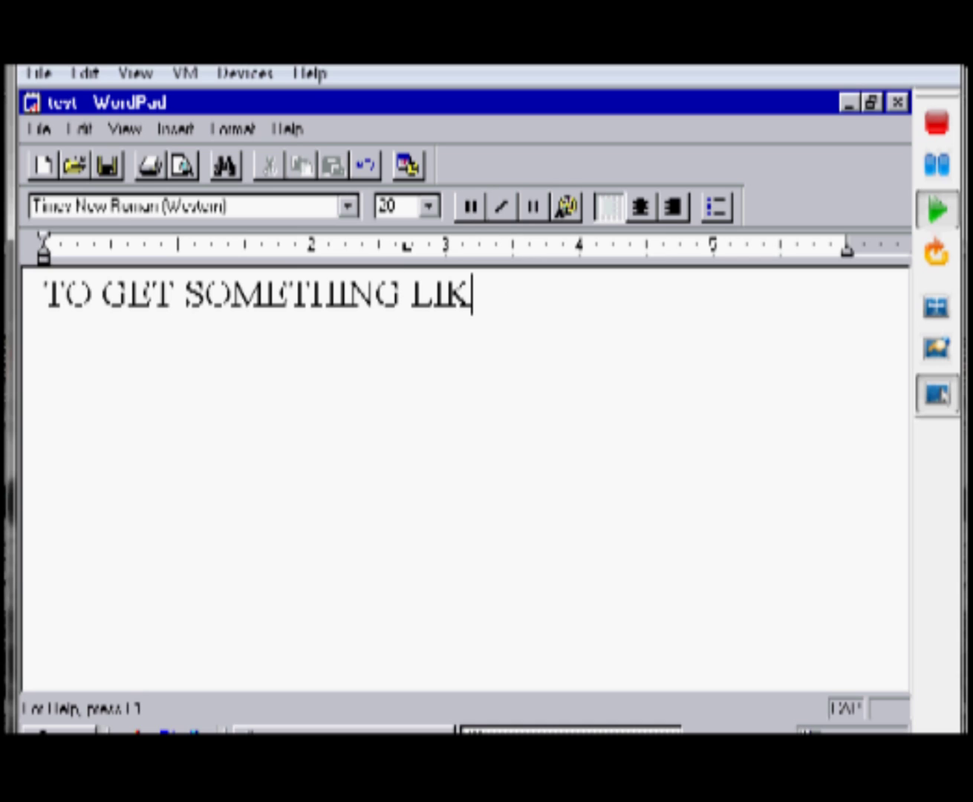
type("E THIS ON ")
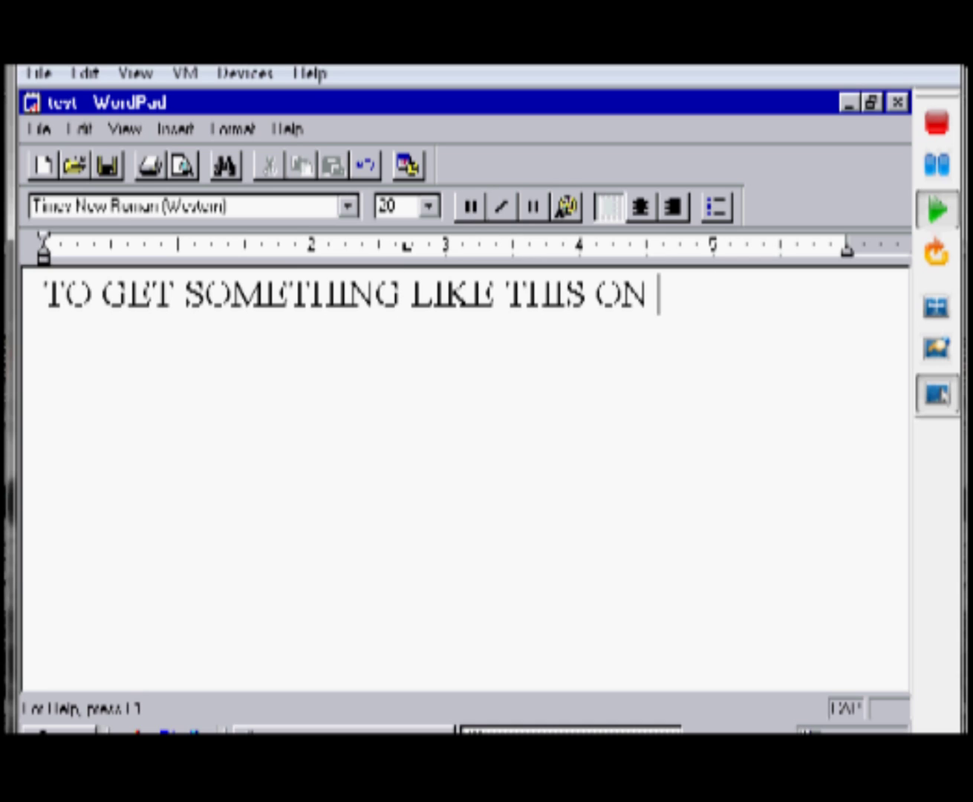
type("YOUR COMP")
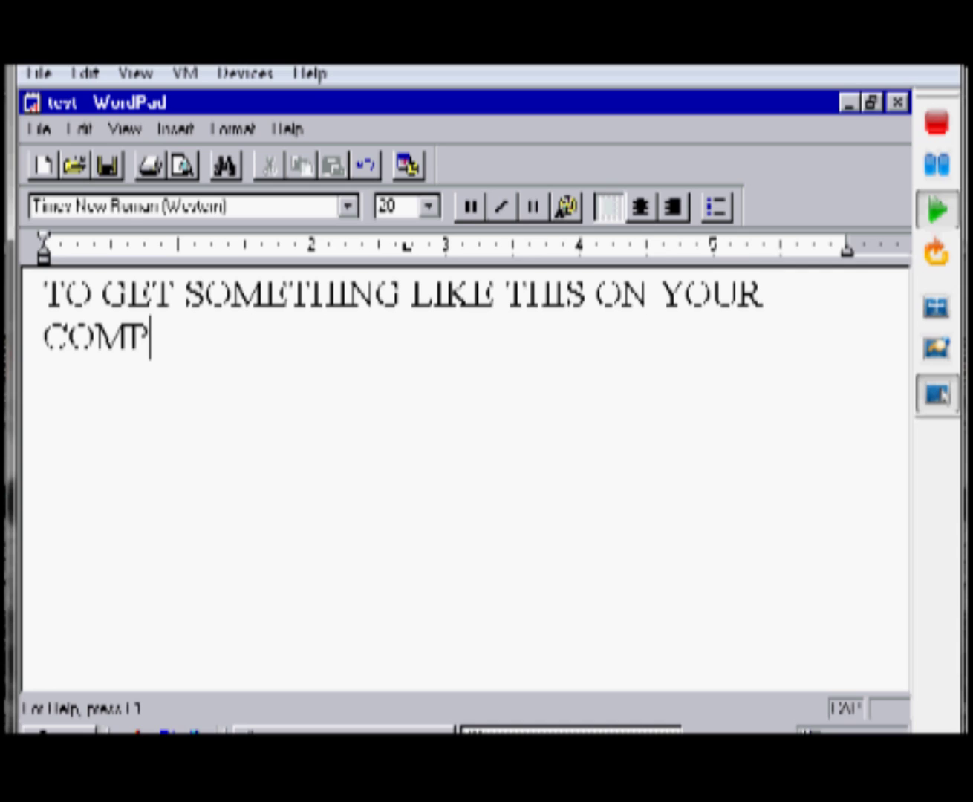
type("UTER, PL")
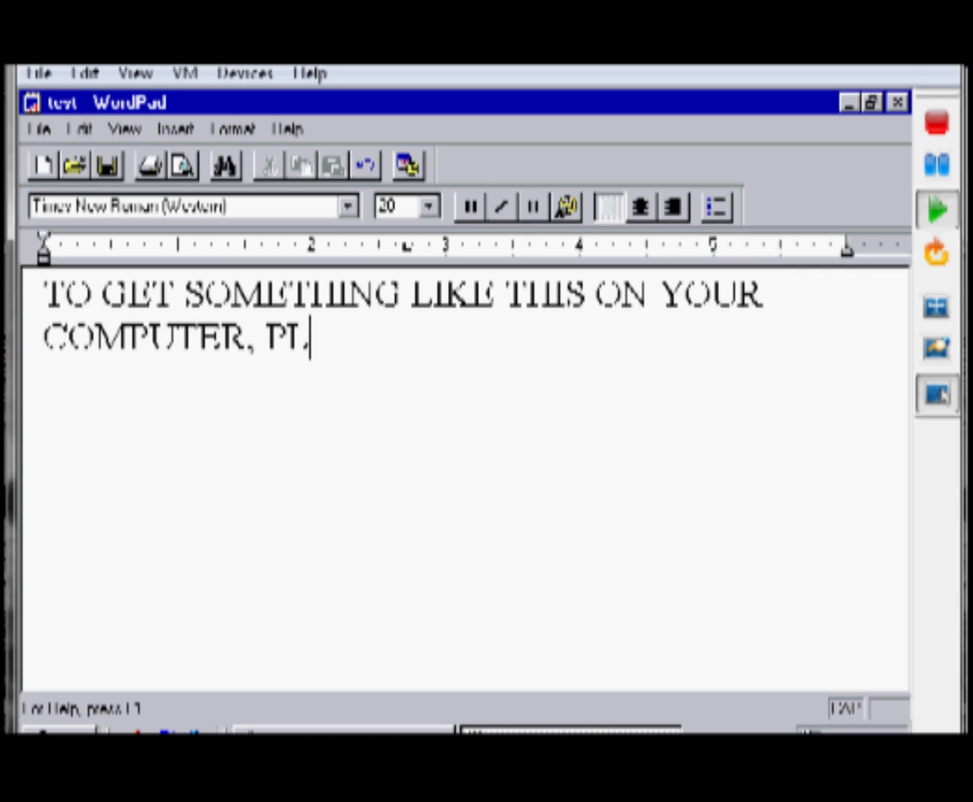
type("EASE VI")
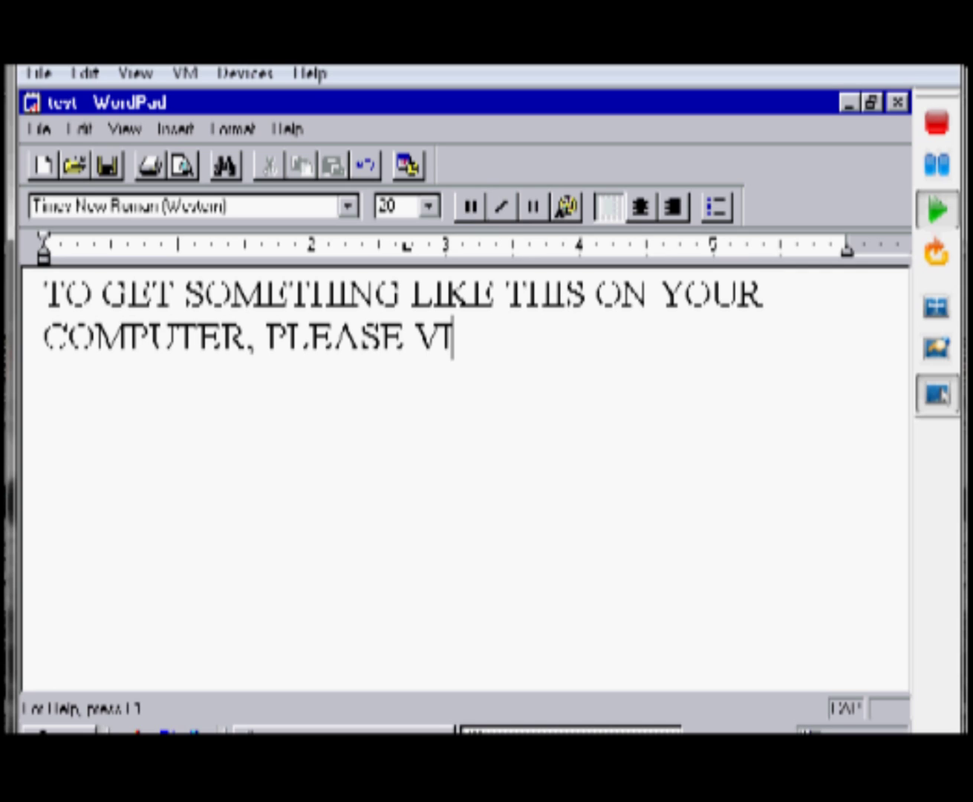
type("SIT")
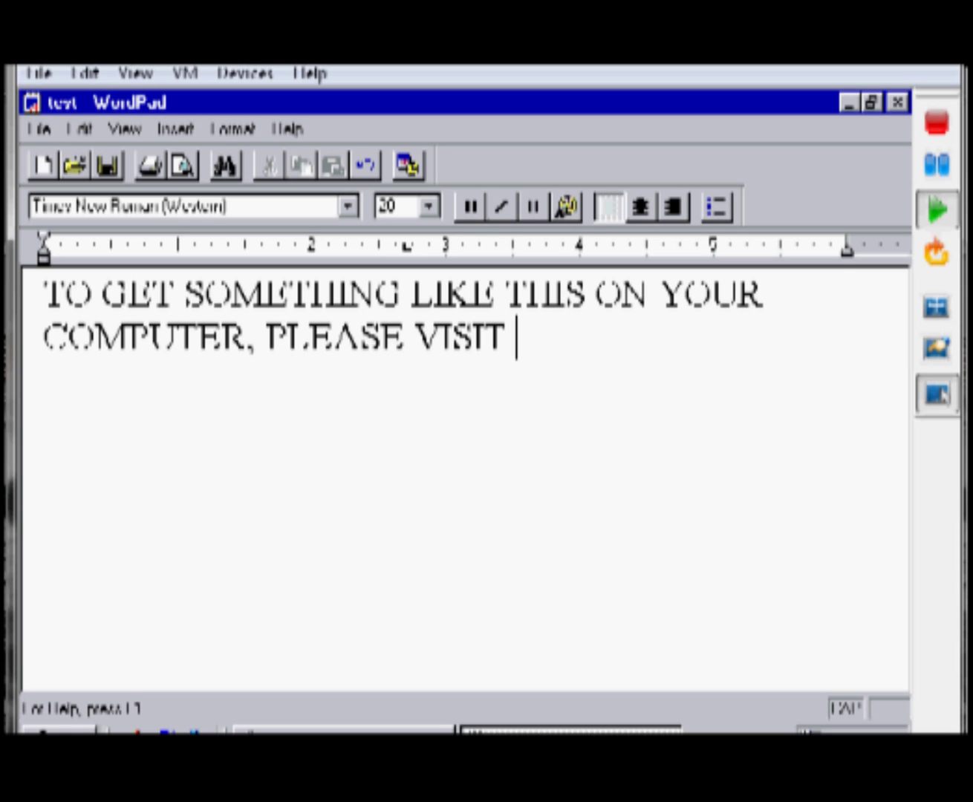
type(" WWW.M")
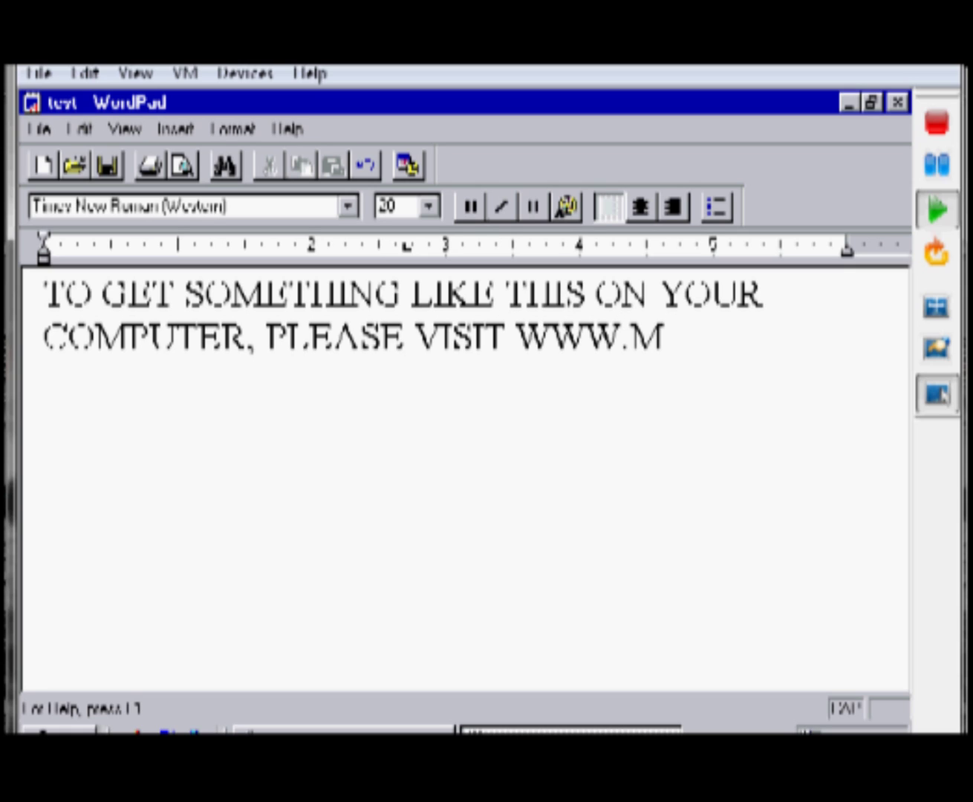
type("ADE")
key("BackSpace")
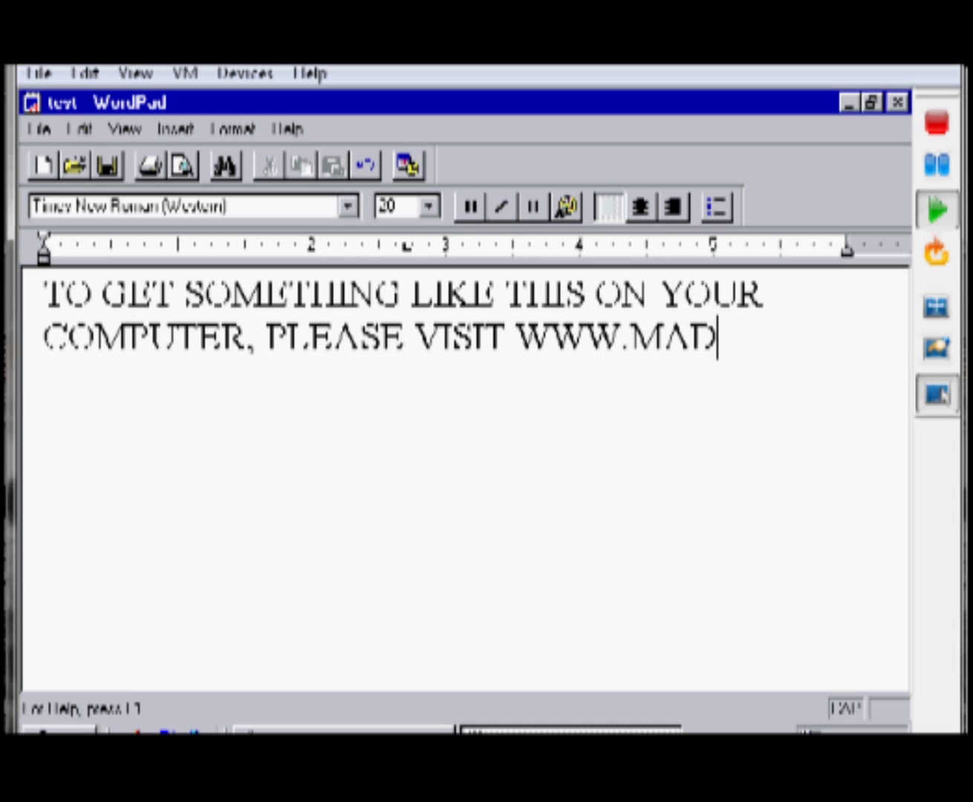
type("ETOORD")
key("BackSpace")
type("DERP")
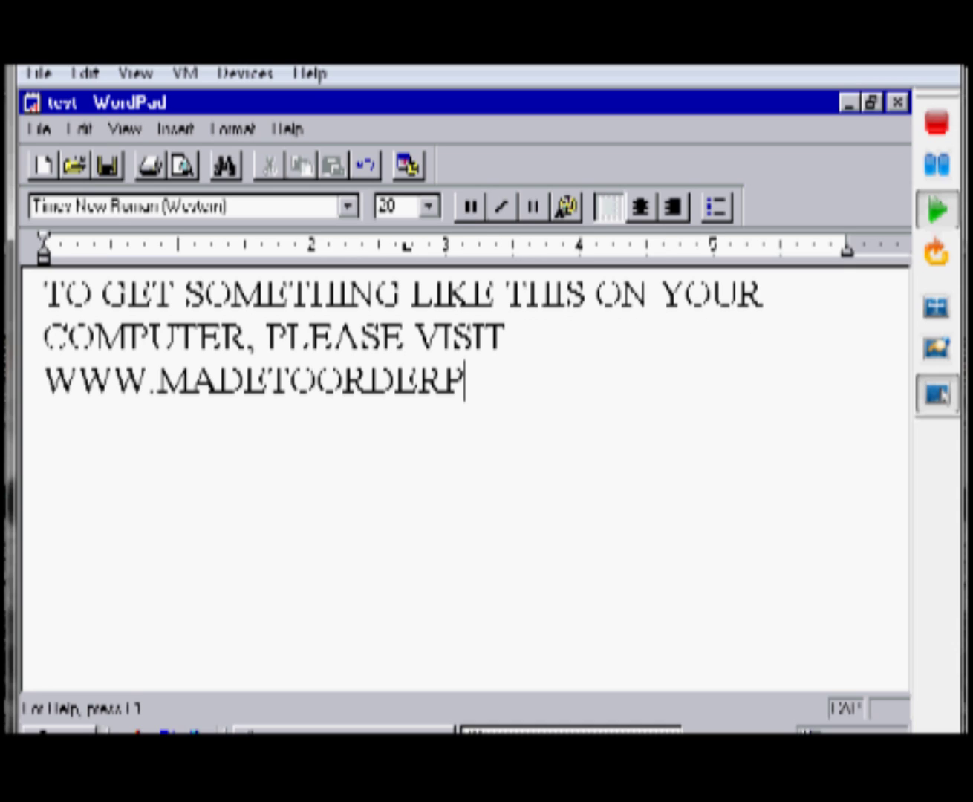
type("CS.,")
key("BackSpace")
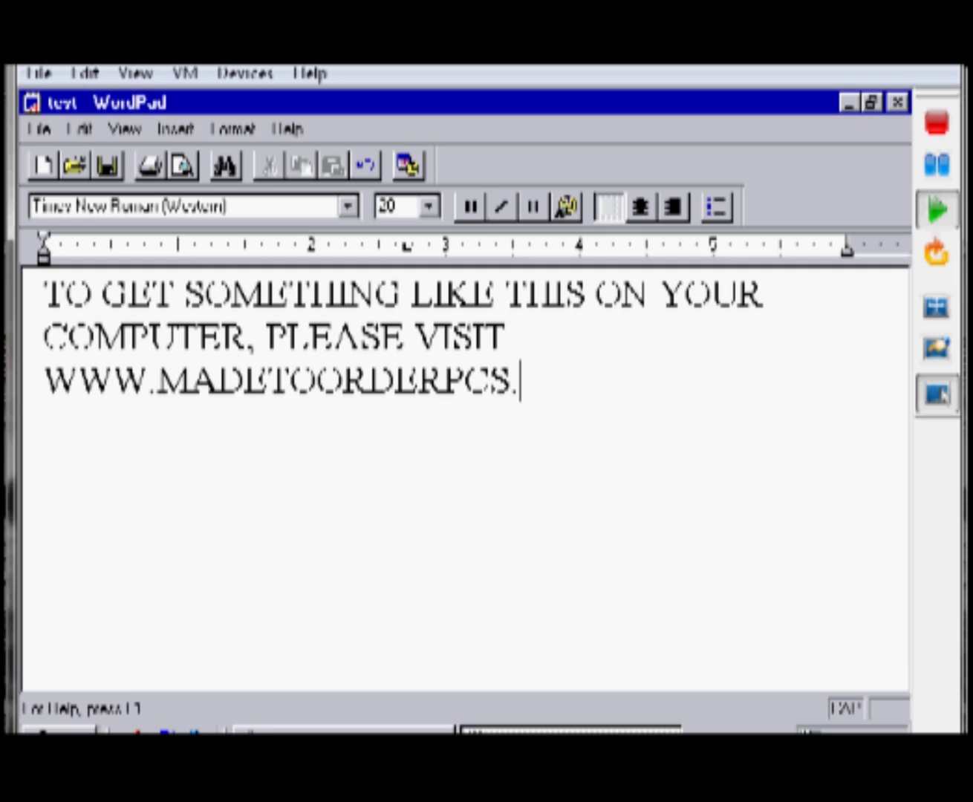
type("COM")
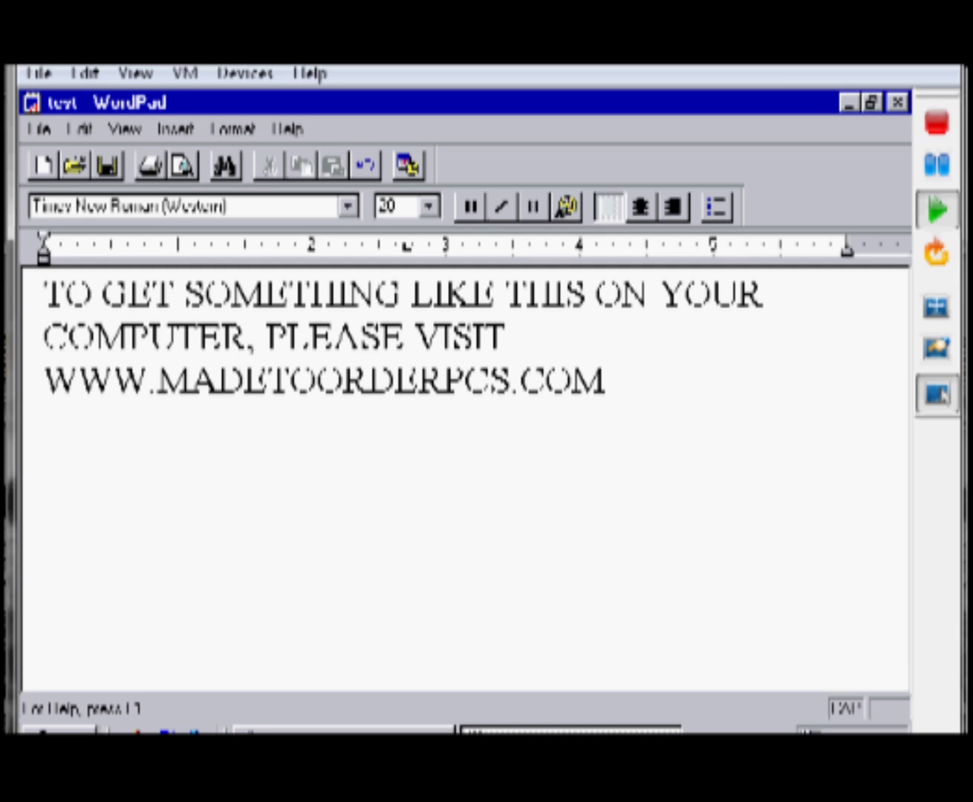
key("Caps_Lock")
key("Home")
key("Return")
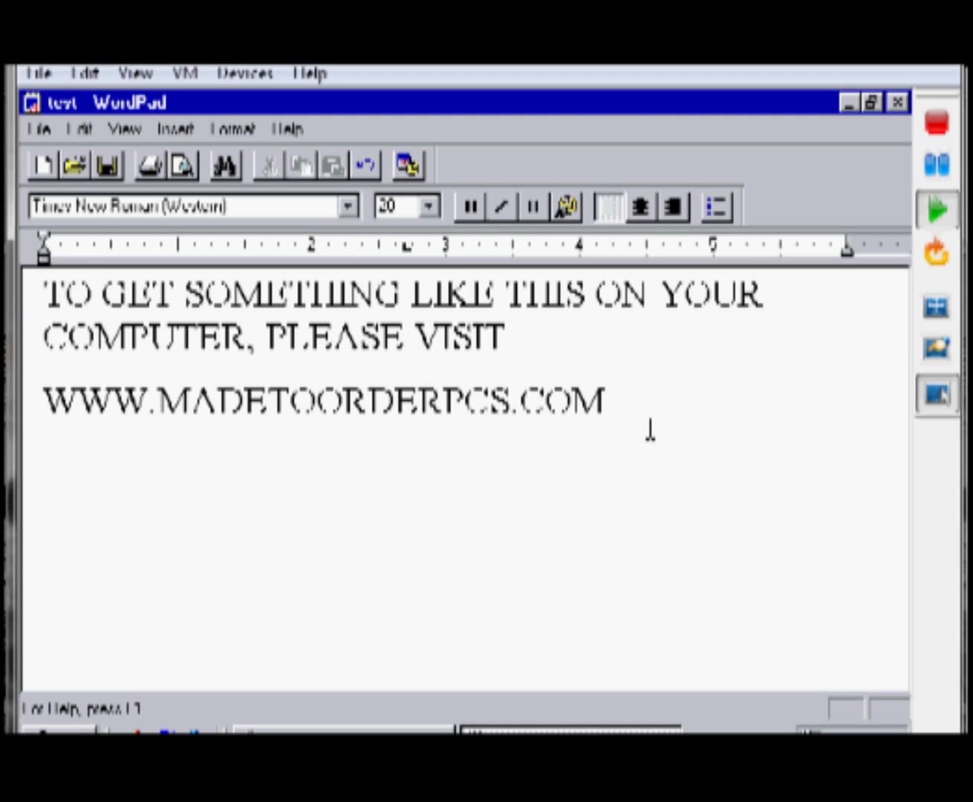
key("shift+End")
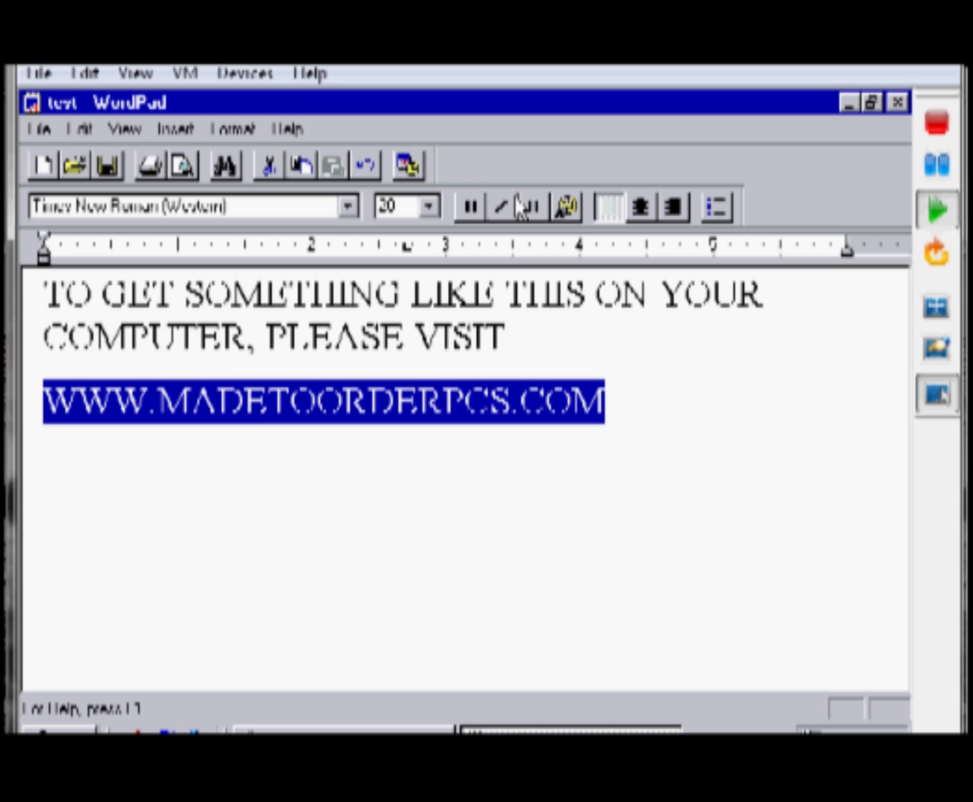
left_click(475, 207)
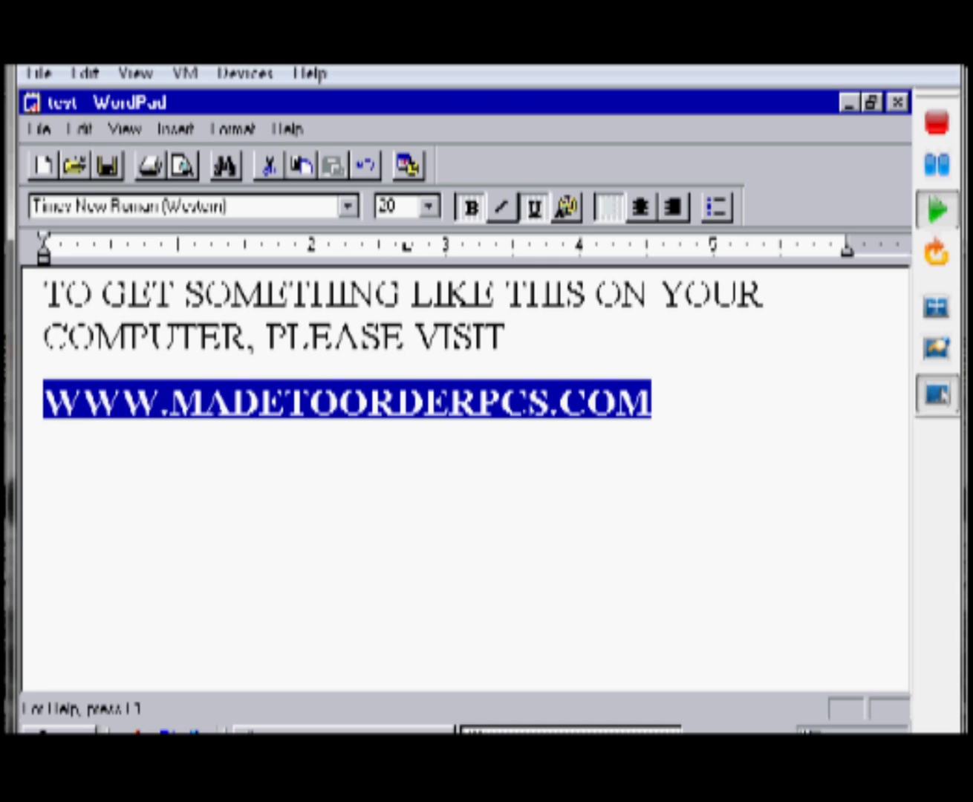
left_click(693, 541)
key("Return")
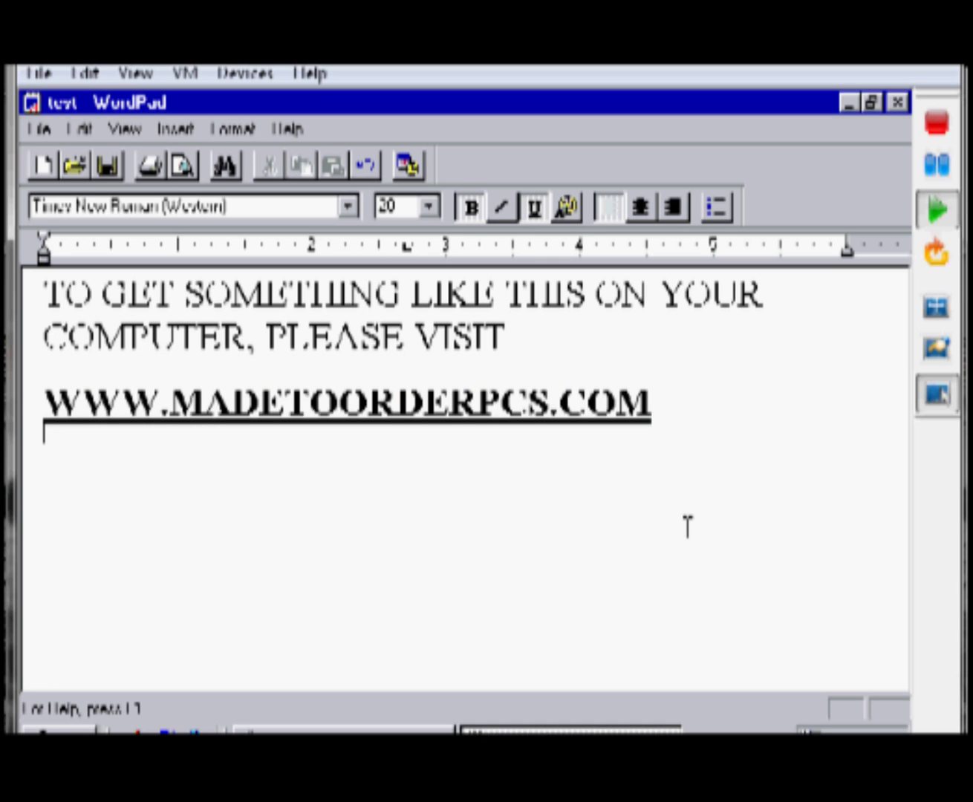
key("Return")
type("on")
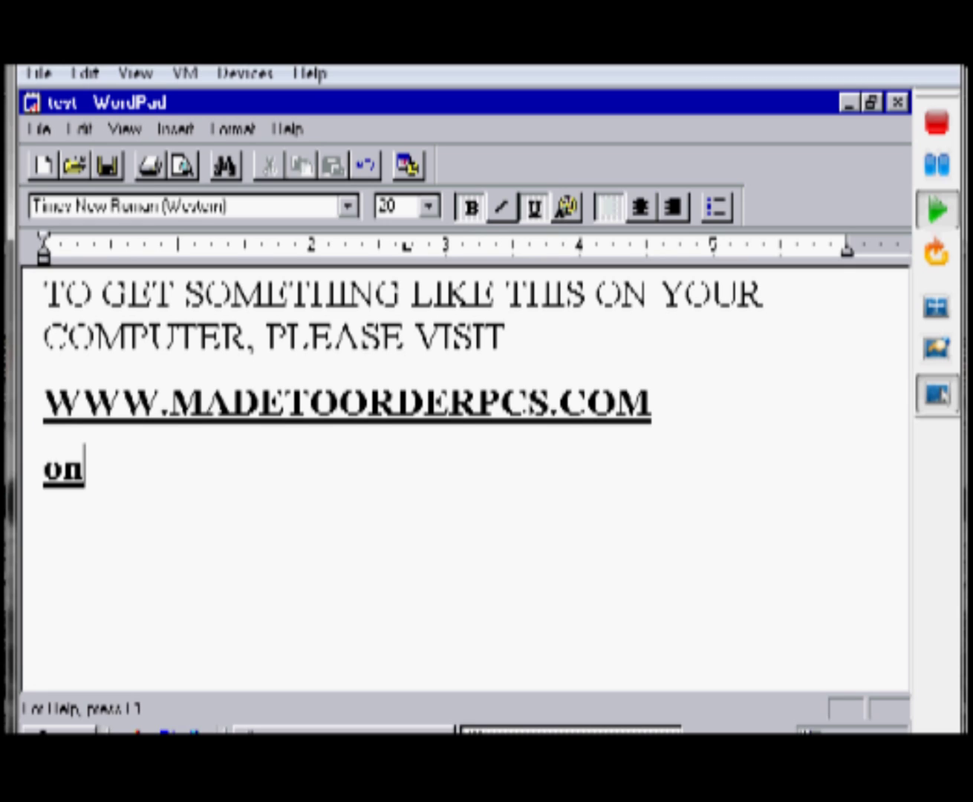
type("onv")
key("BackSpace")
key("BackSpace")
key("BackSpace")
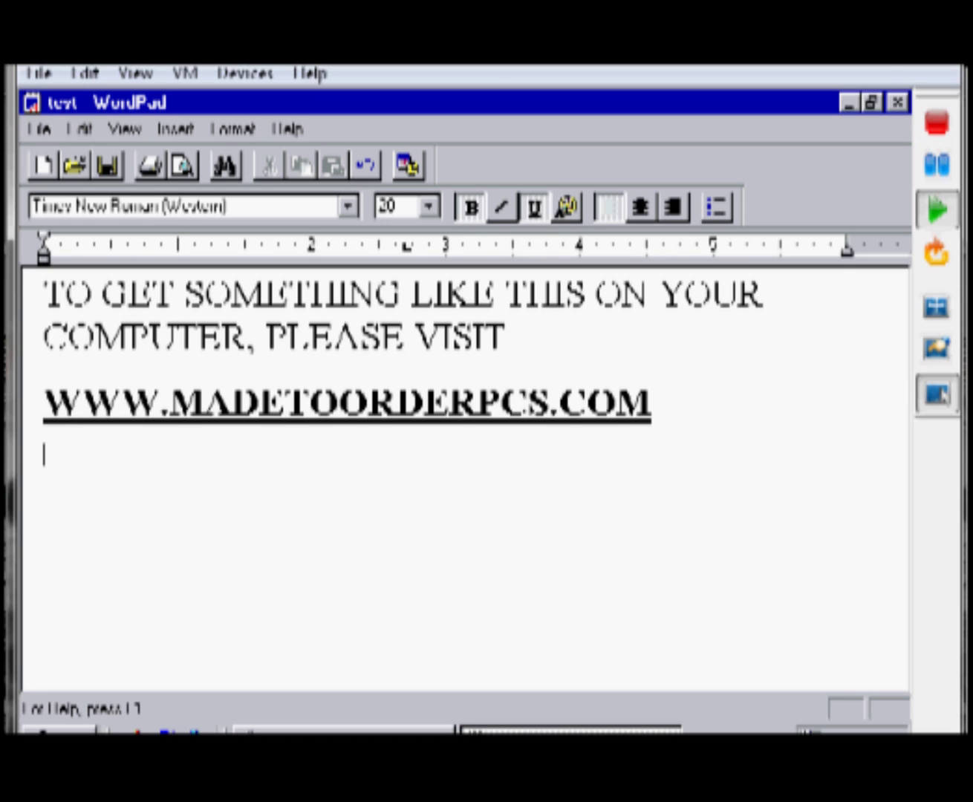
In plain text, type 'once again, thats made to order pcs. com' and 'thanks for watching my video!' on separate lines.
key("ctrl+u")
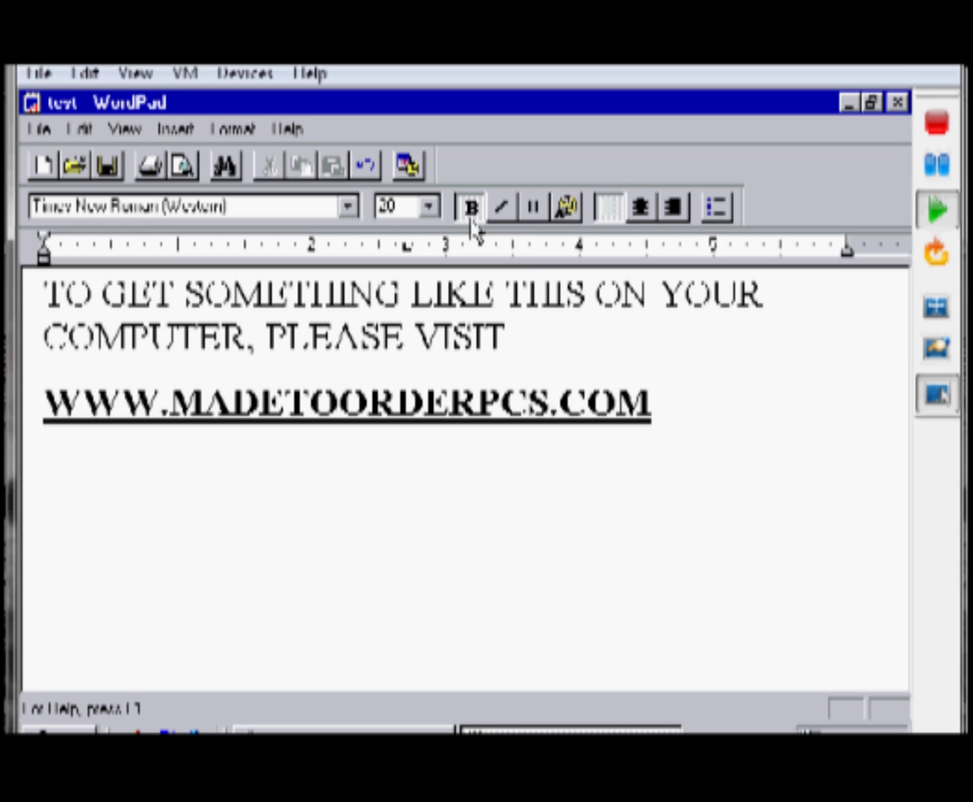
left_click(470, 219)
type("once")
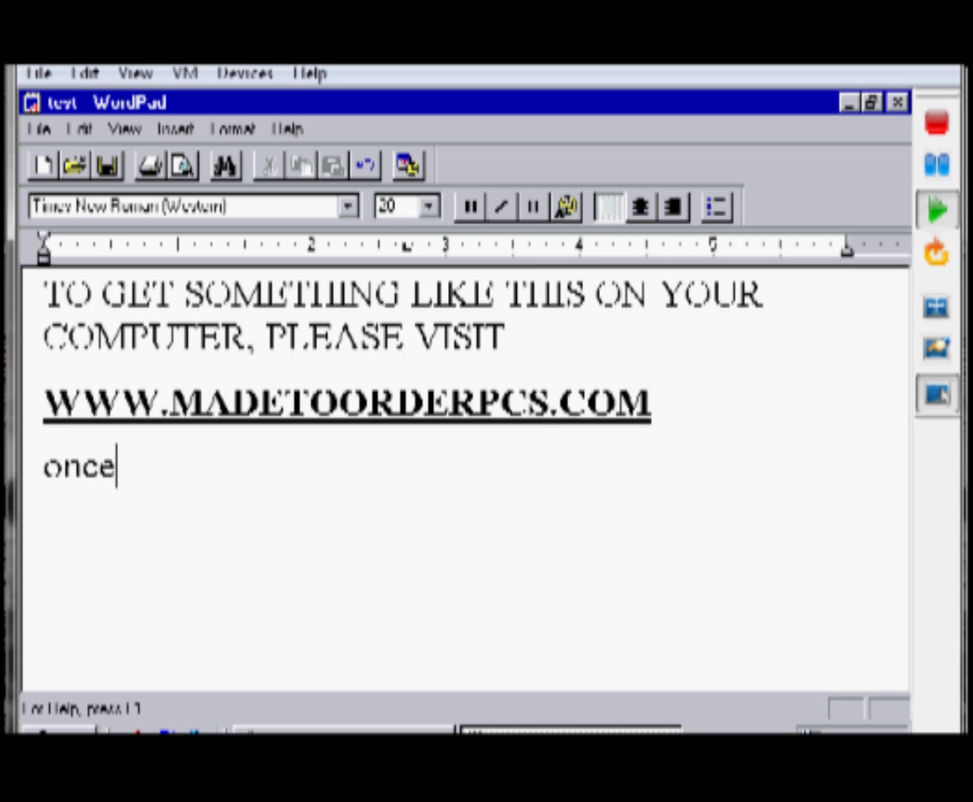
type("a")
key("BackSpace")
key("alt+space")
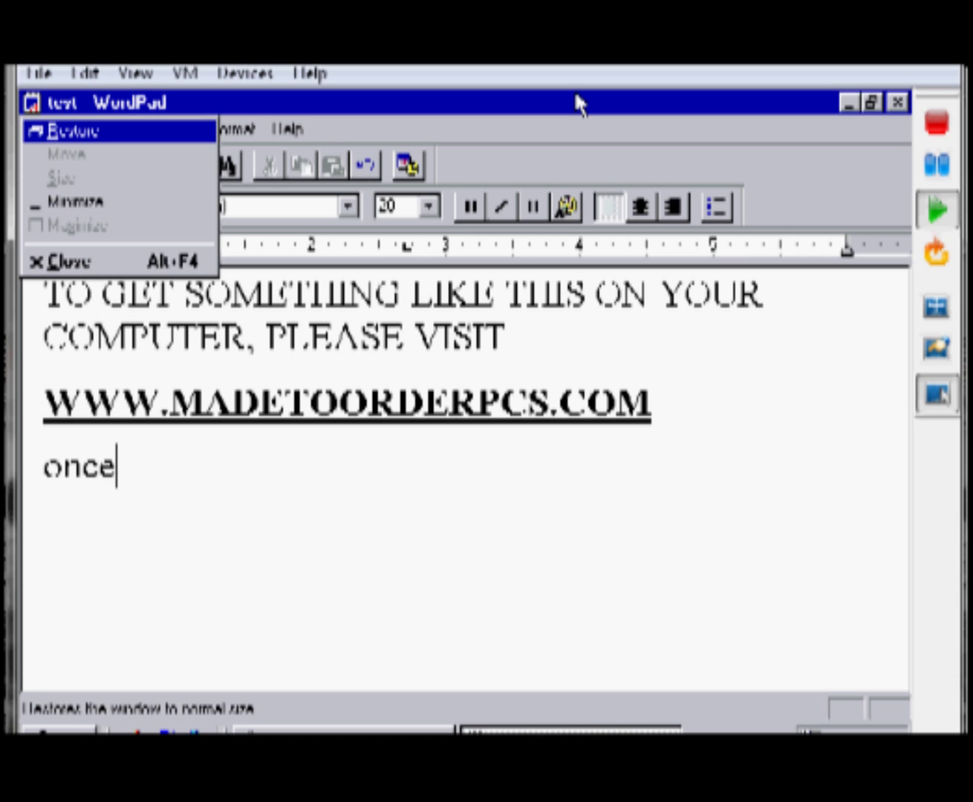
key("Escape")
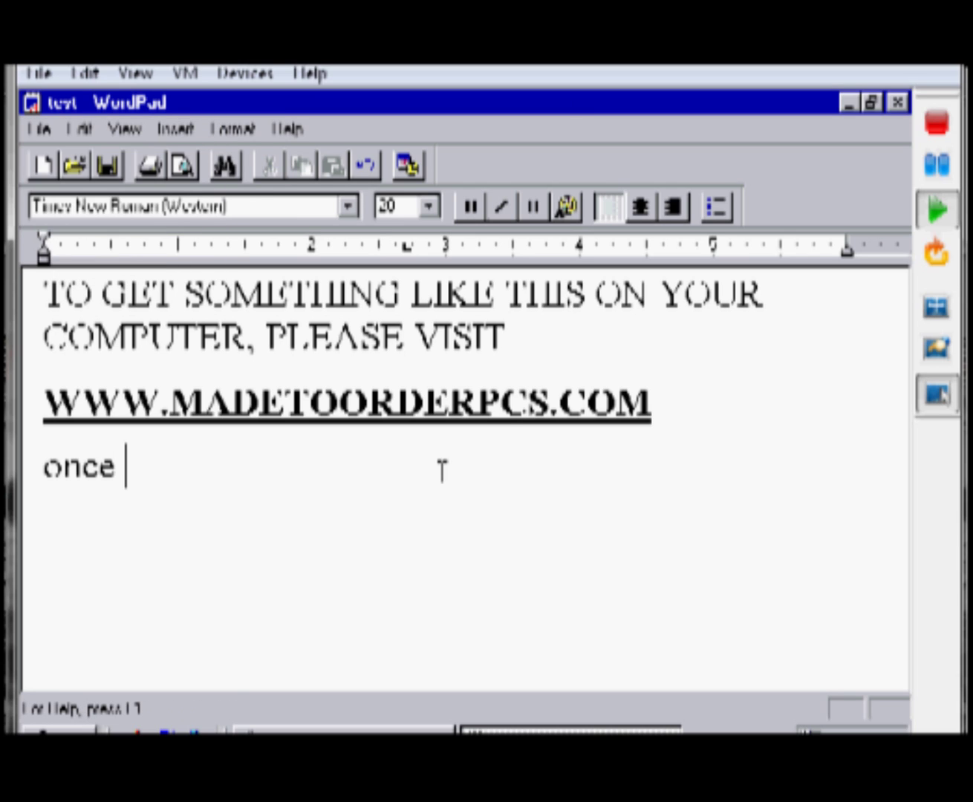
type("again,")
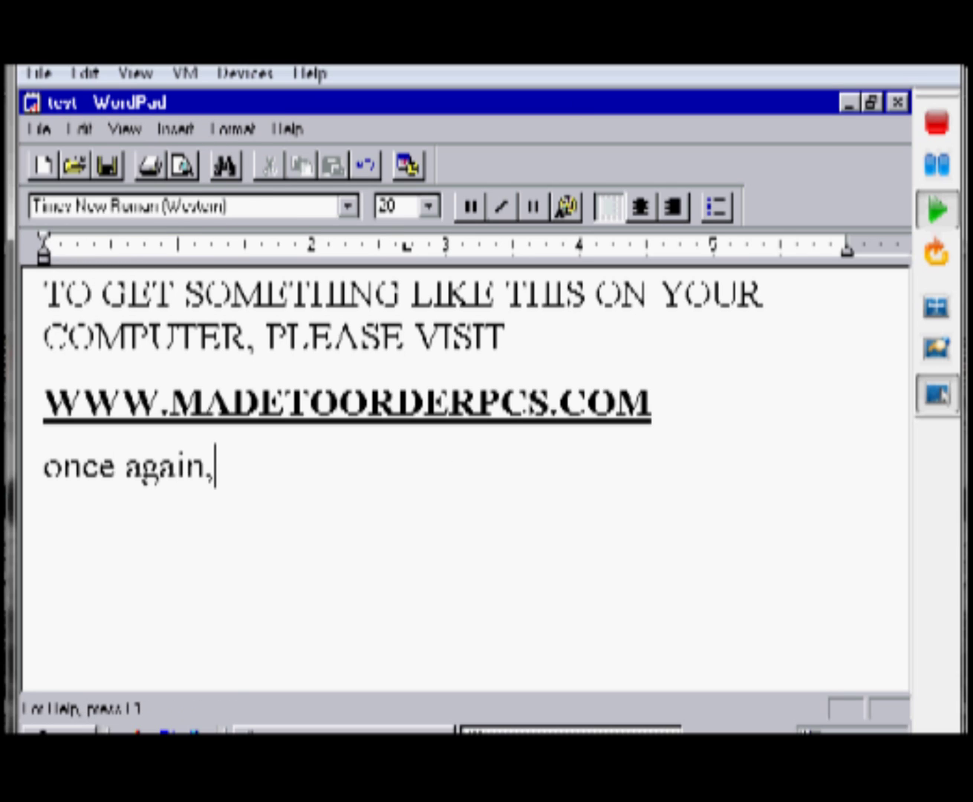
type(" thats ")
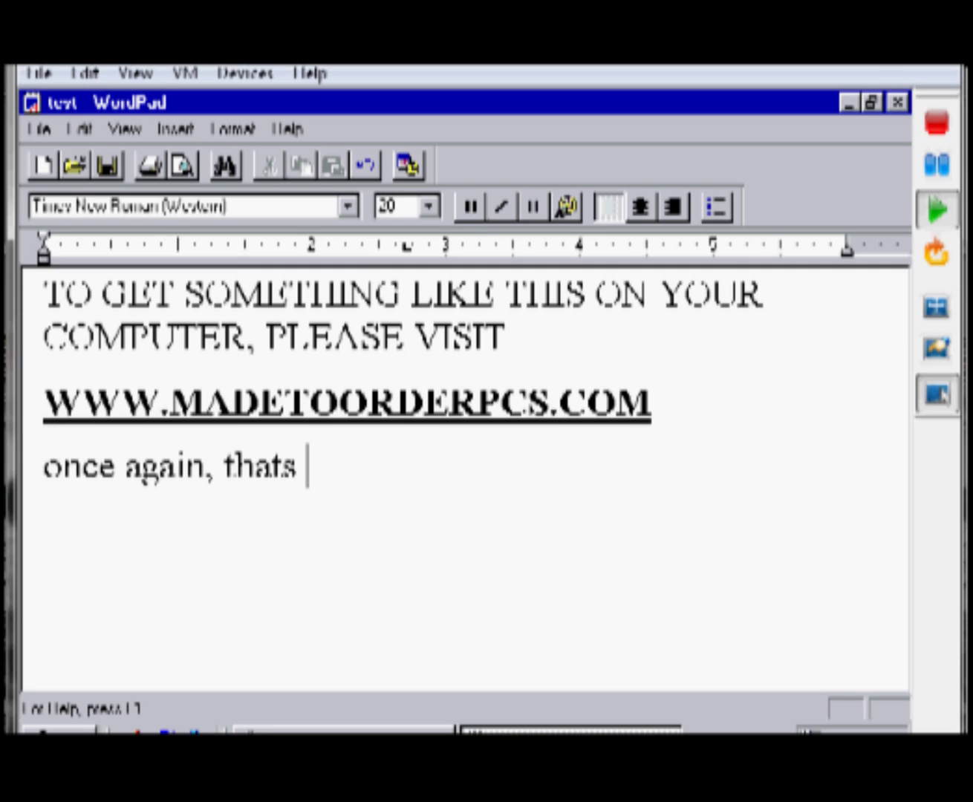
type("made to ")
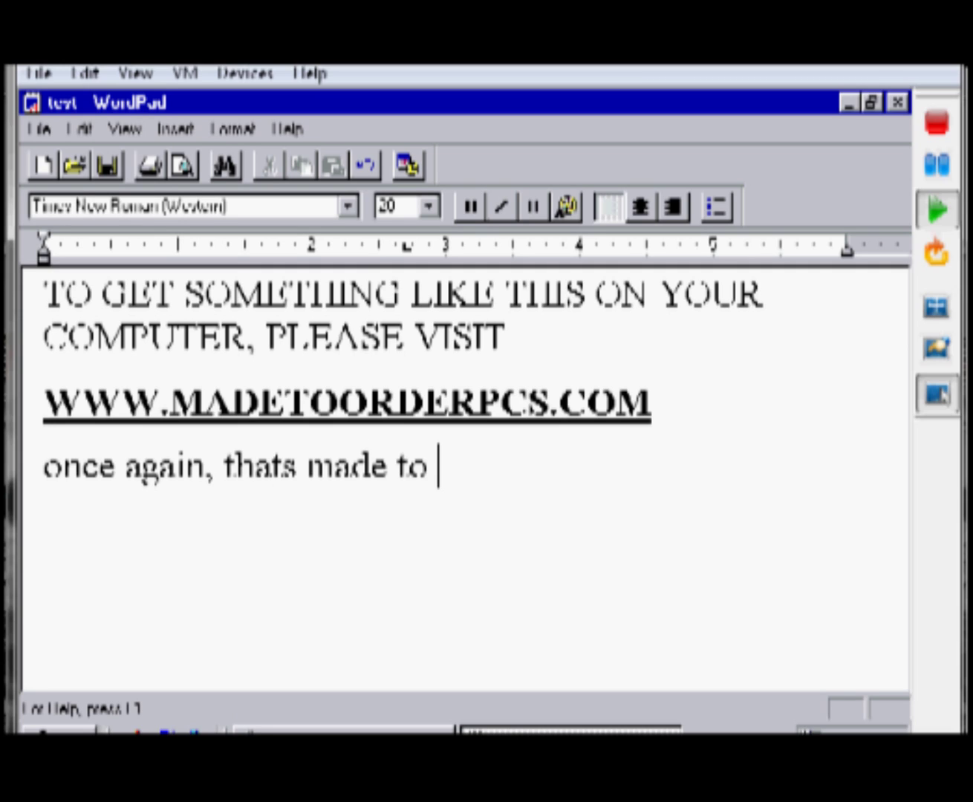
type("order p")
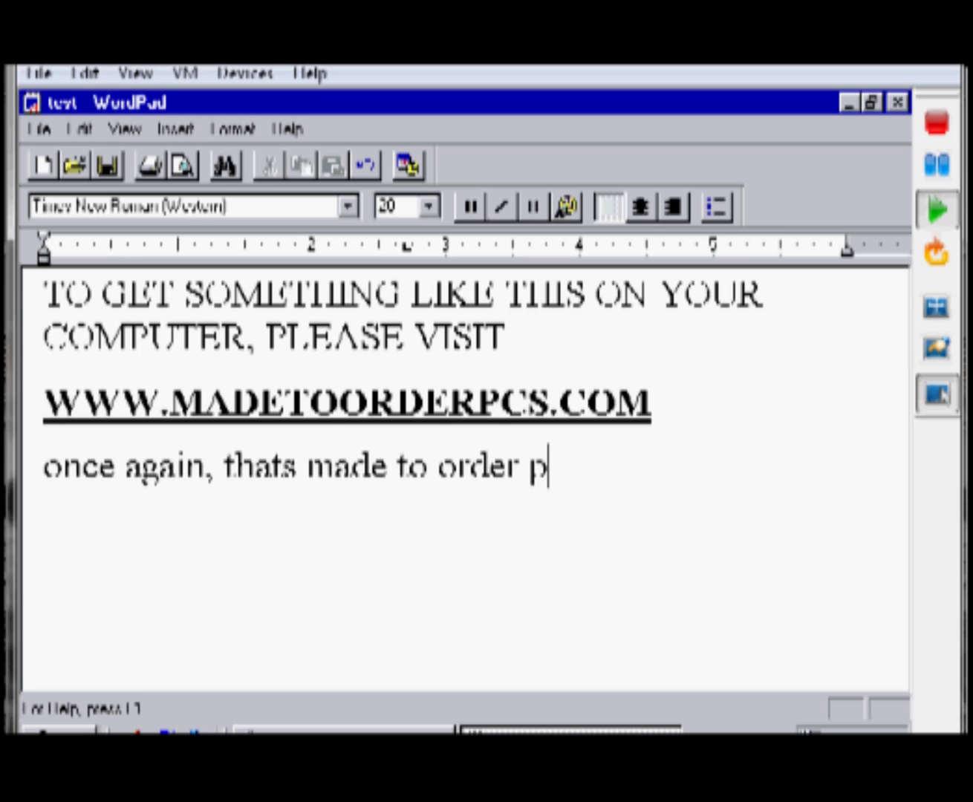
type("cs")
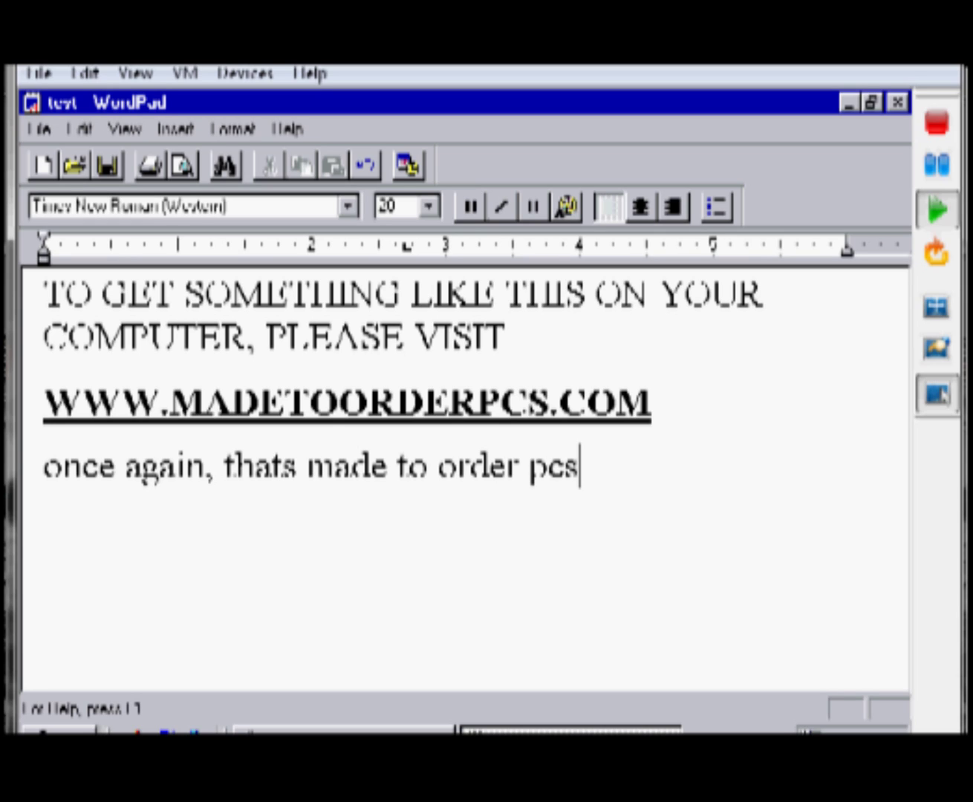
type(". co")
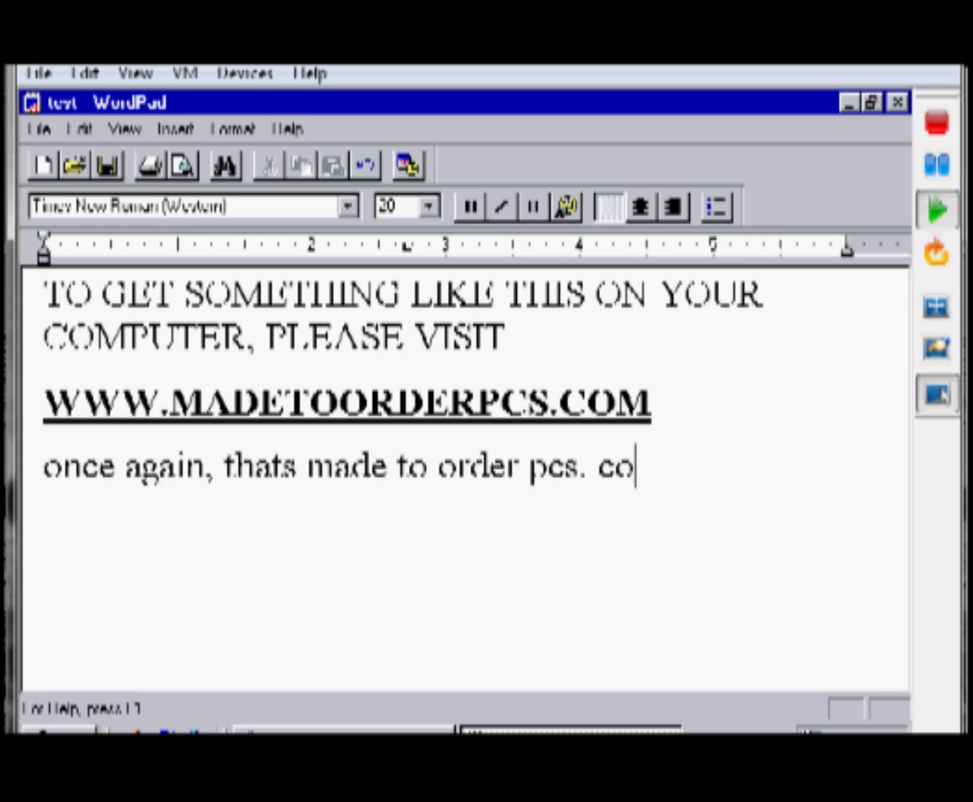
type("m")
key("Return")
type("thanks ")
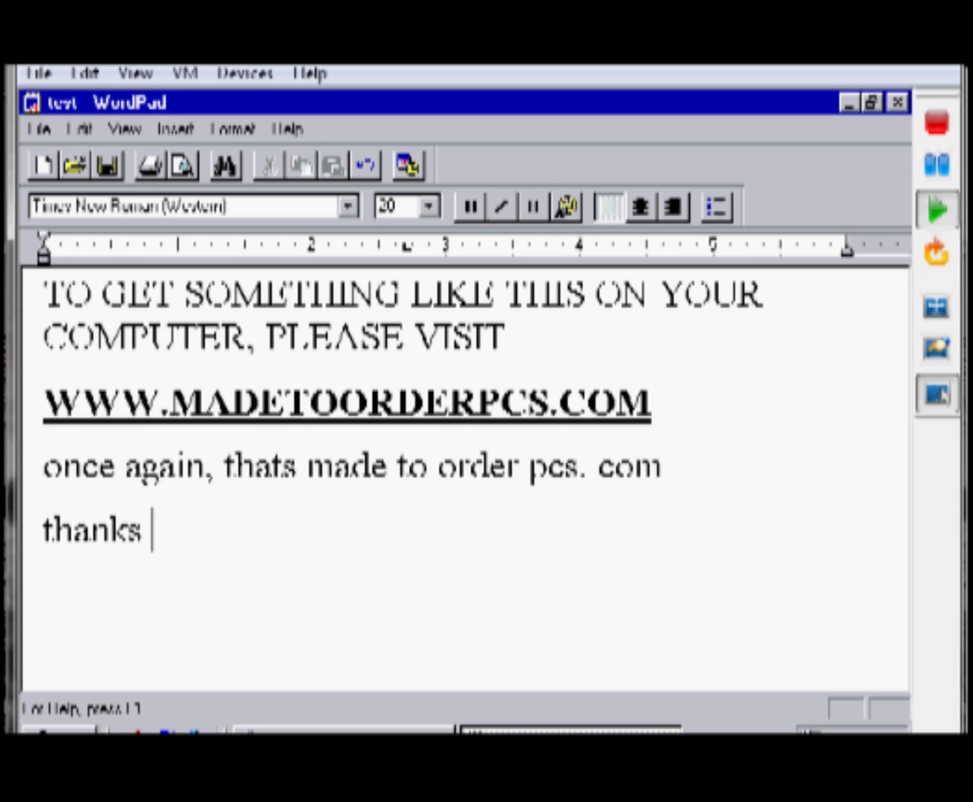
type("for watc")
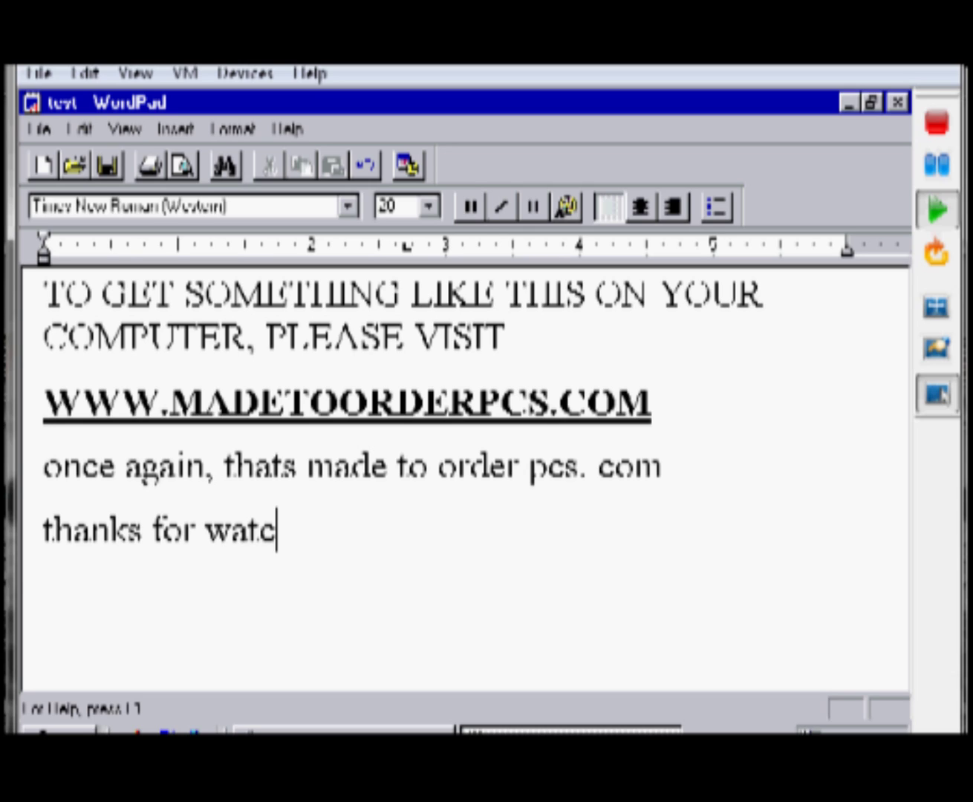
type("hing my v")
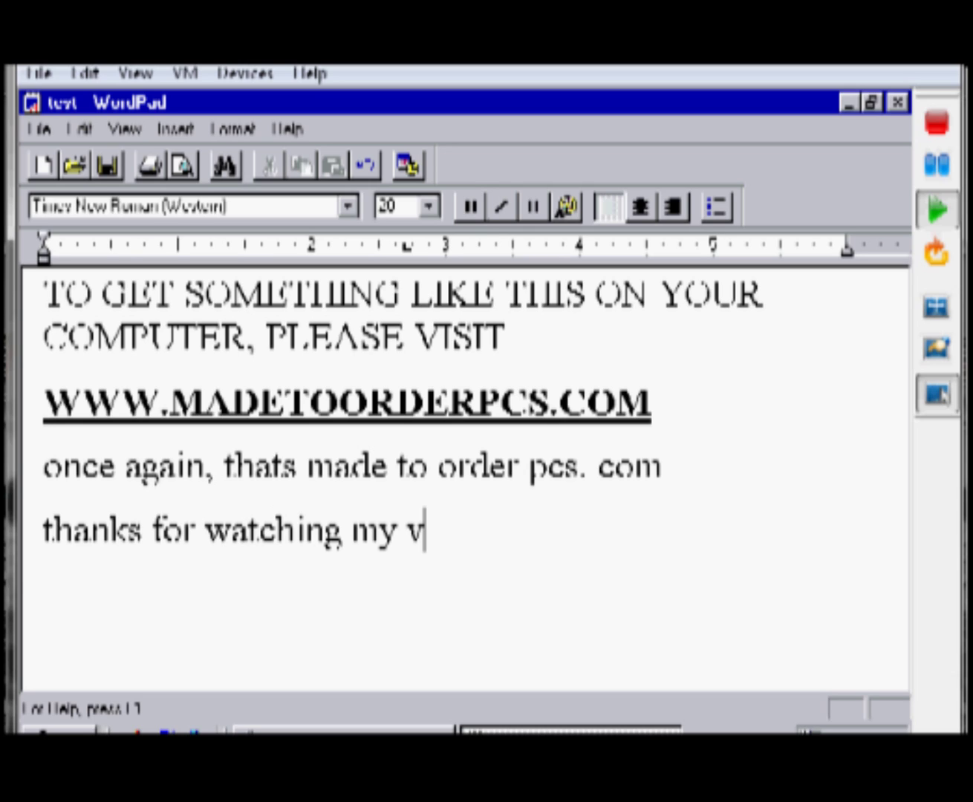
type("ideo!")
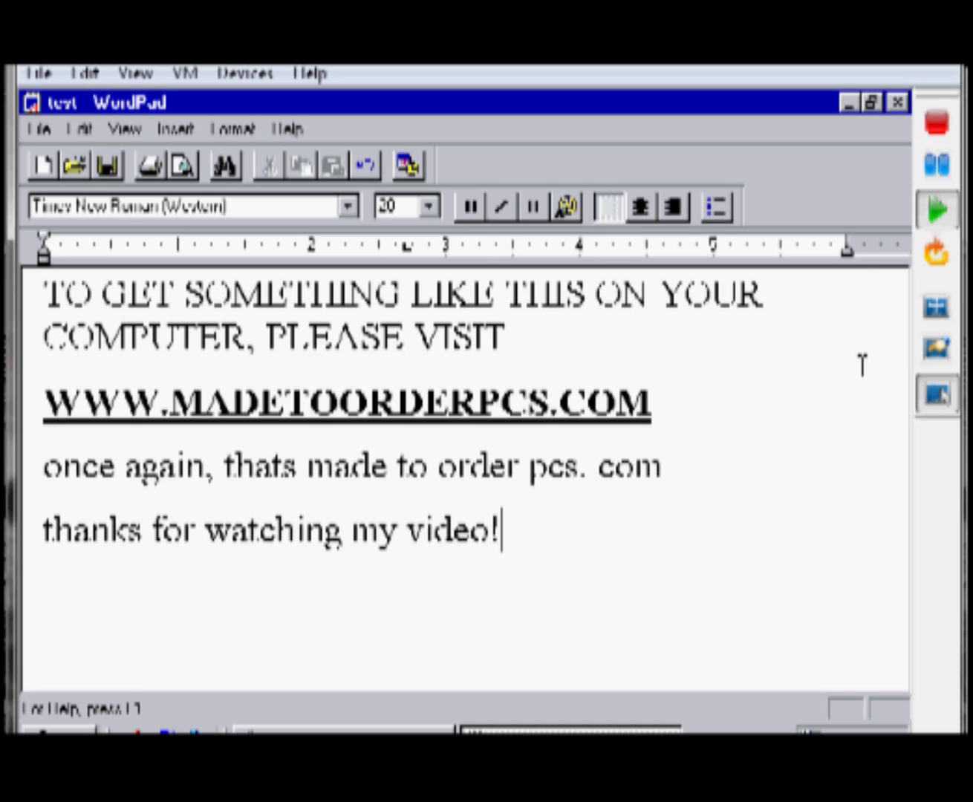
Close WordPad, choosing Yes to save the document's changes.
key("alt+F4")
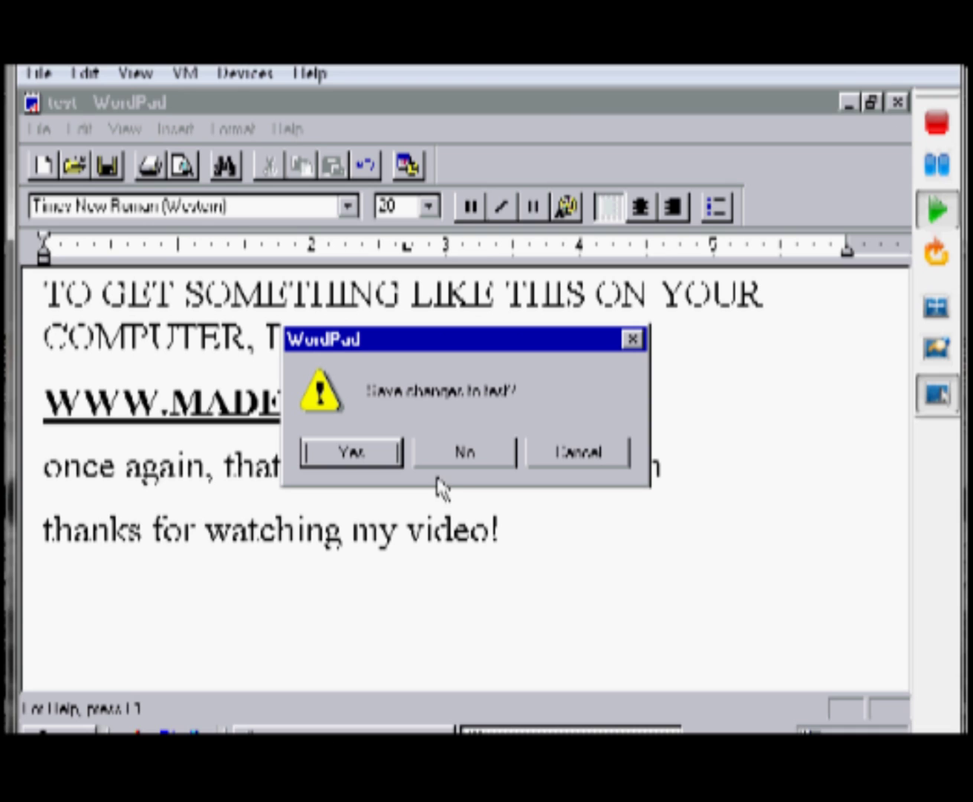
left_click(562, 458)
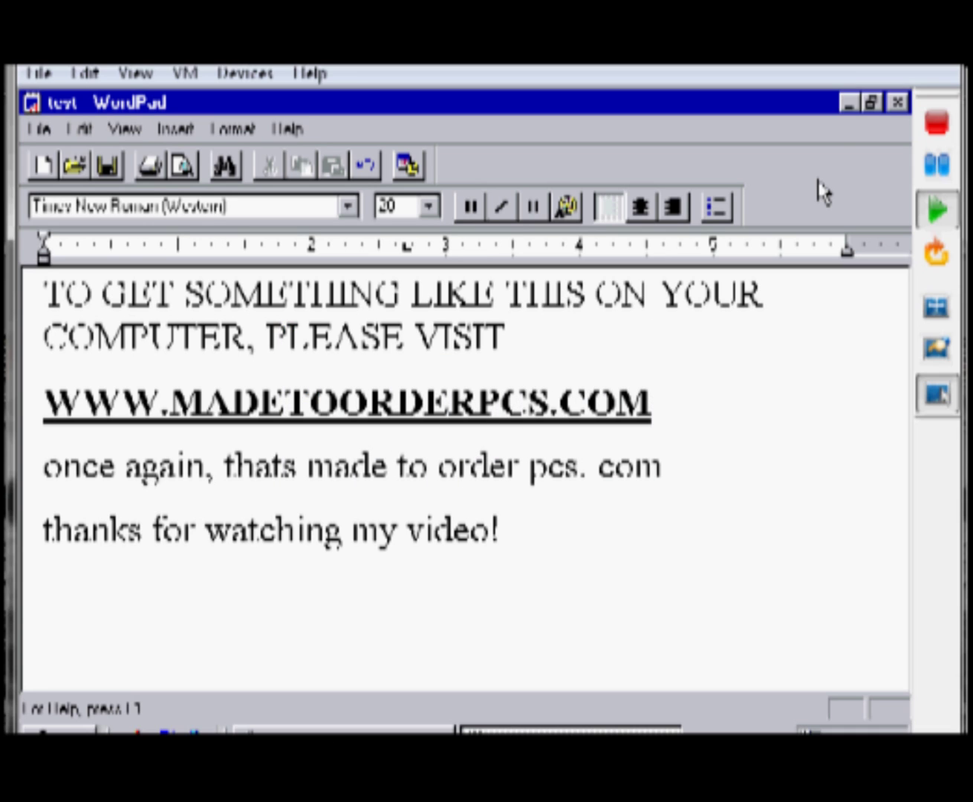
left_click(897, 102)
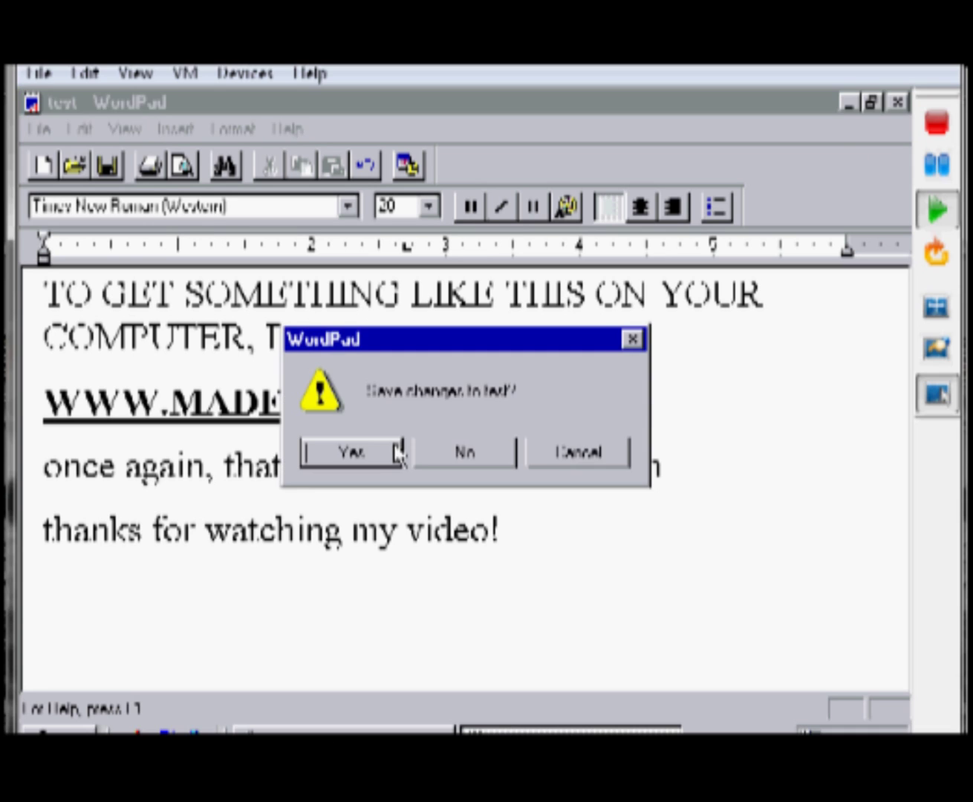
left_click(397, 452)
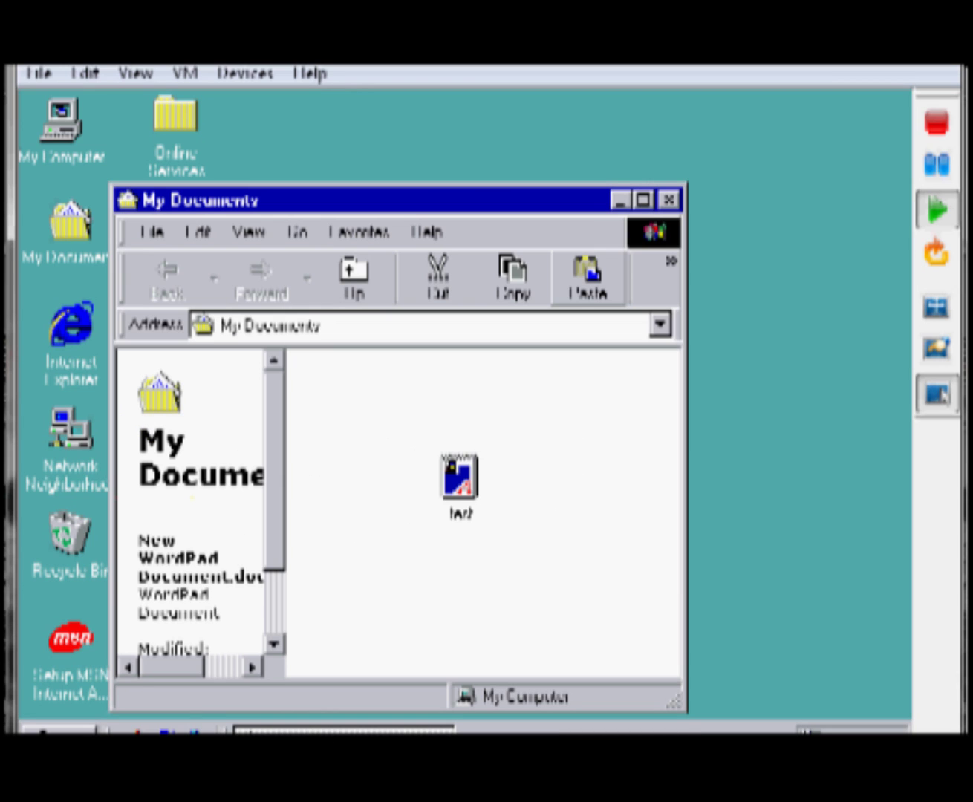
Close My Documents and shut down Windows 98 from the Start menu.
left_click(668, 200)
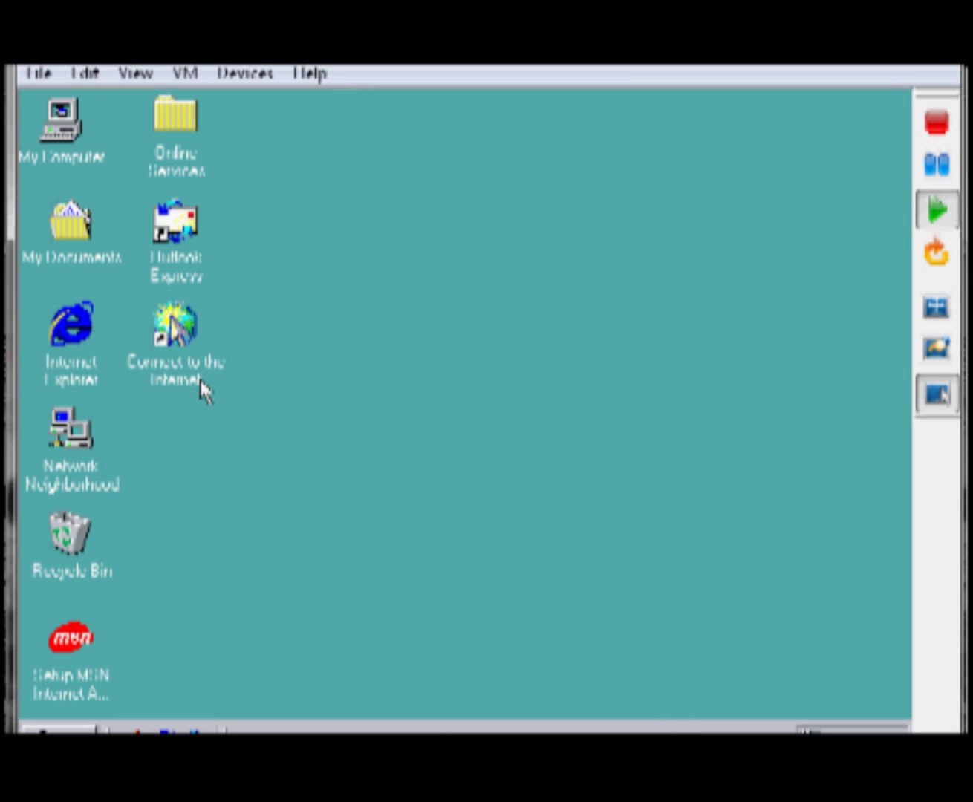
left_click(55, 731)
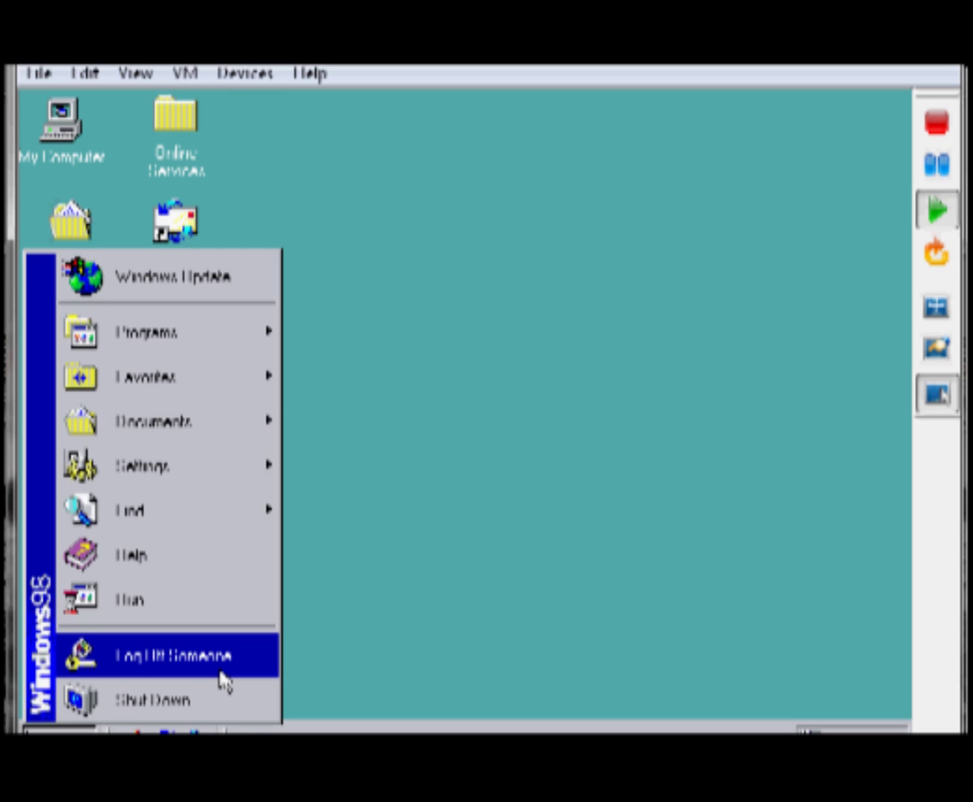
left_click(222, 677)
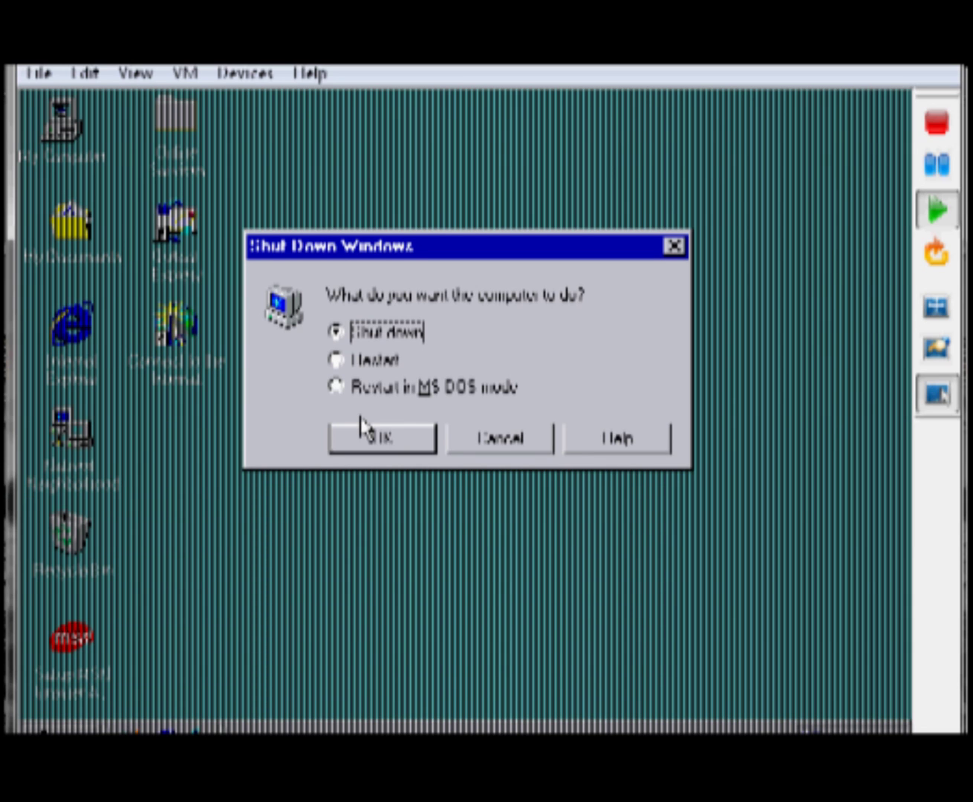
left_click(361, 427)
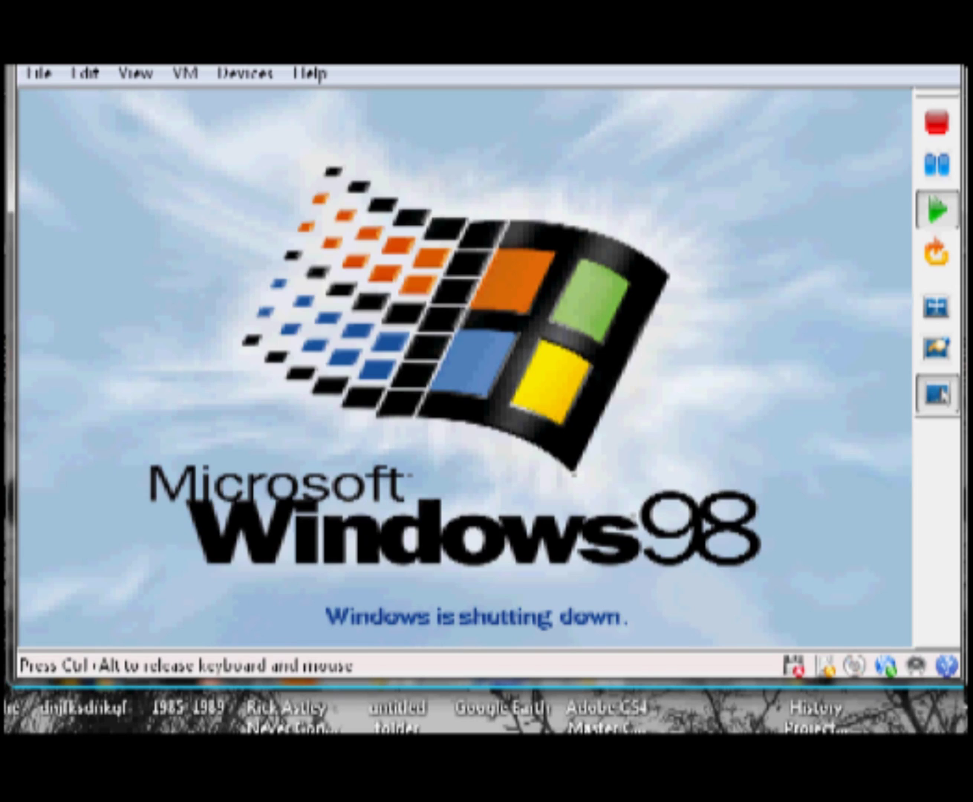